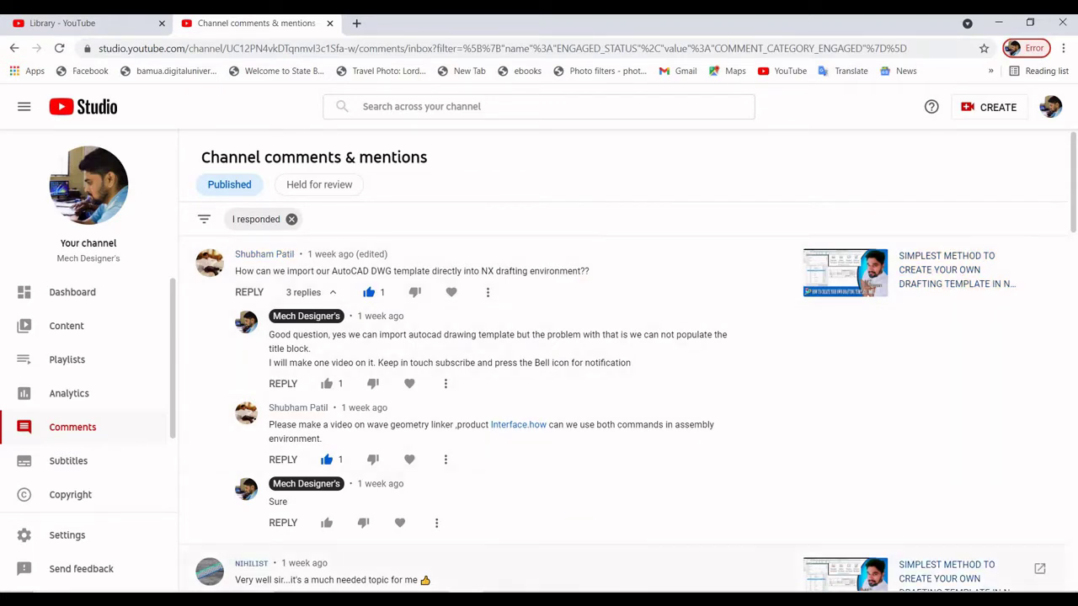
Dimension the sheet border's width with DLI, confirming it reads 297.00
scroll(581, 380, "up", 2)
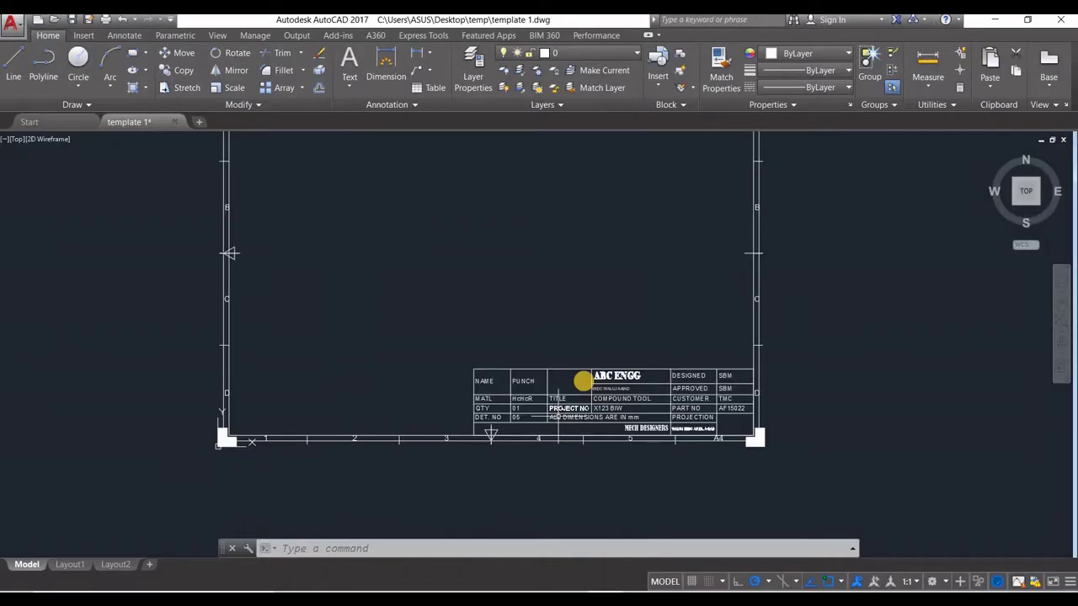
scroll(592, 376, "up", 3)
scroll(661, 329, "down", 4)
scroll(661, 329, "down", 3)
middle_click_drag(662, 329, 625, 328)
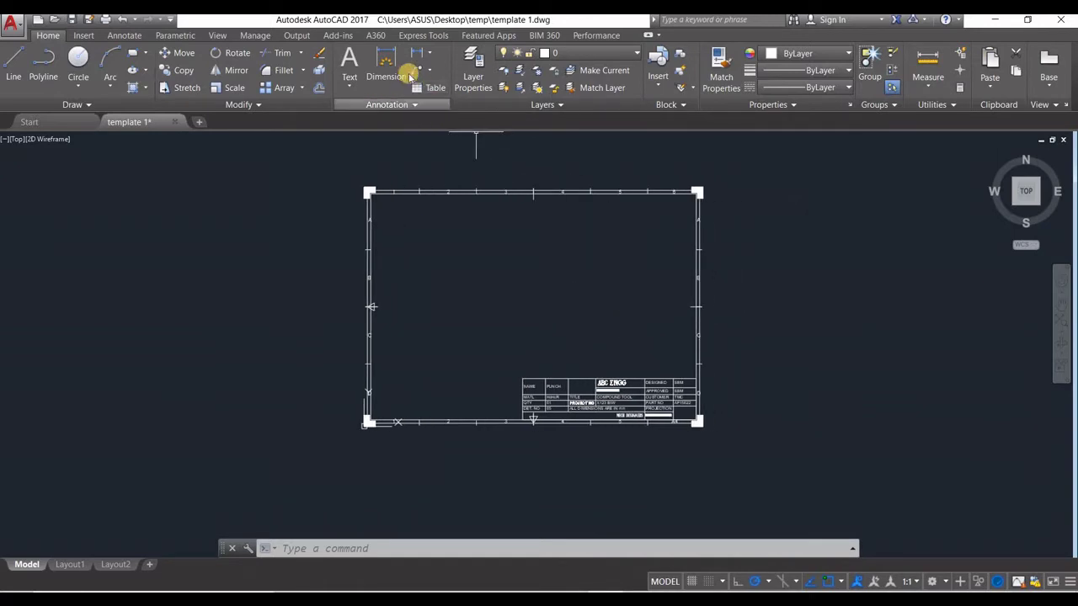
type("dli")
key("Return")
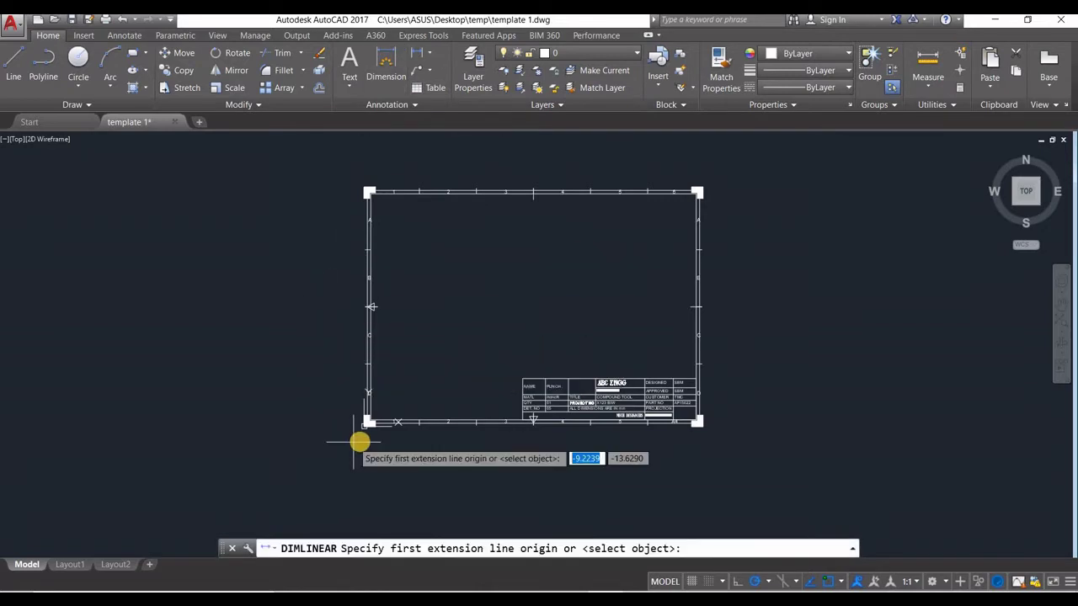
scroll(371, 403, "up", 4)
left_click(372, 402)
scroll(503, 396, "down", 5)
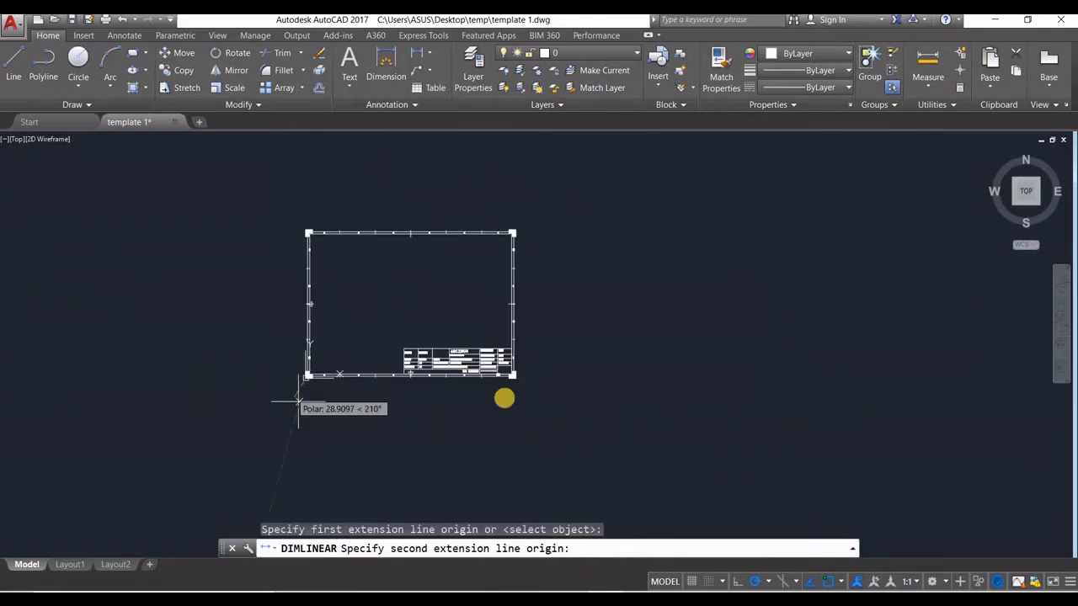
scroll(547, 342, "up", 3)
scroll(544, 347, "up", 2)
left_click(544, 347)
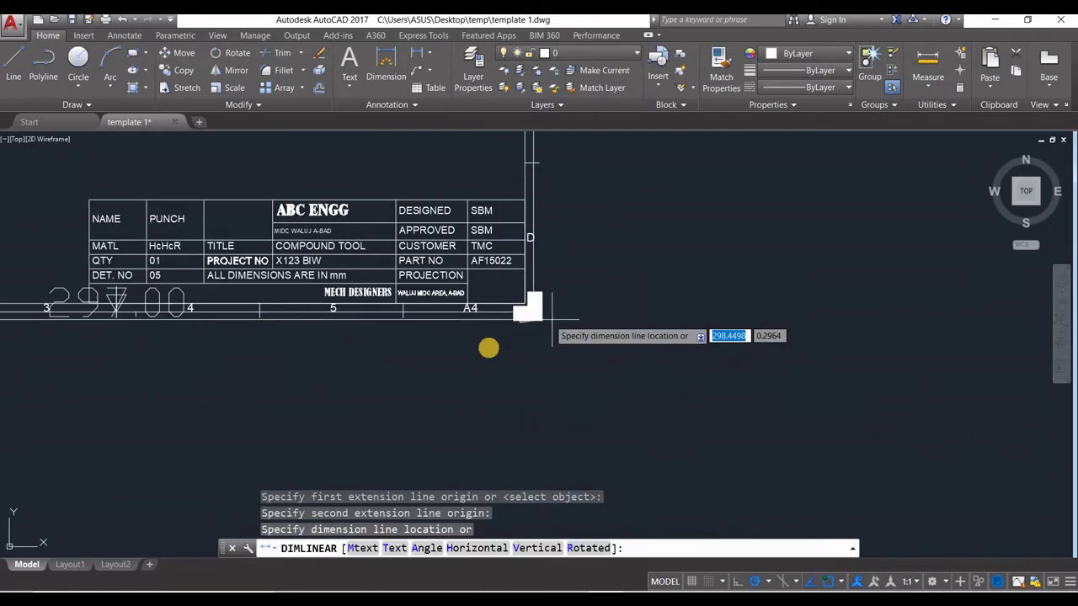
scroll(492, 354, "down", 4)
left_click(490, 354)
scroll(560, 404, "down", 4)
scroll(553, 368, "up", 6)
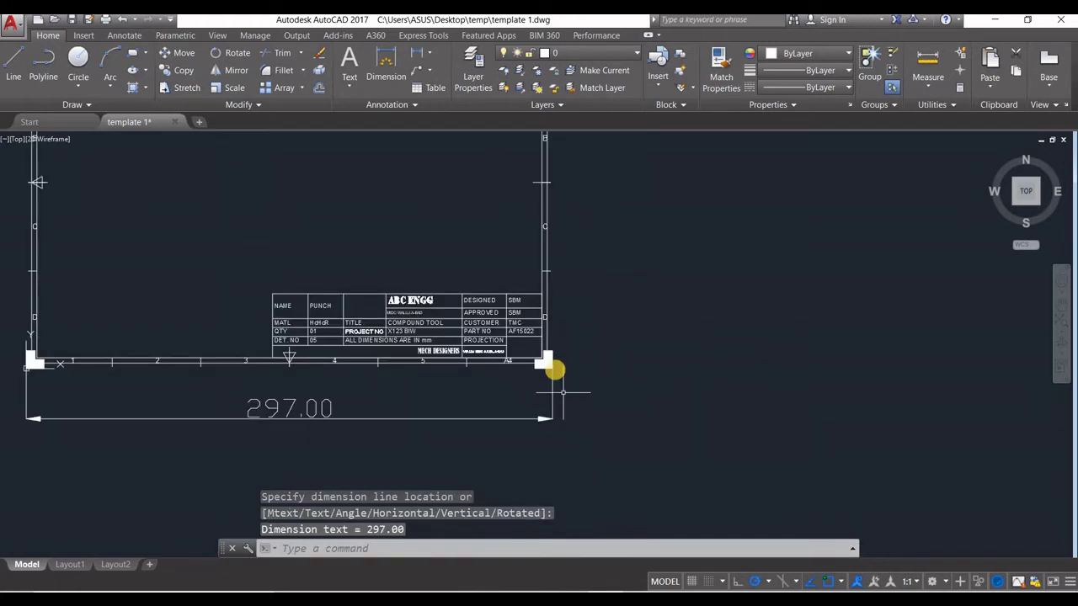
Dimension the sheet border's height, confirming it reads 210.00
key("Return")
left_click(545, 362)
scroll(581, 396, "down", 4)
scroll(568, 346, "up", 6)
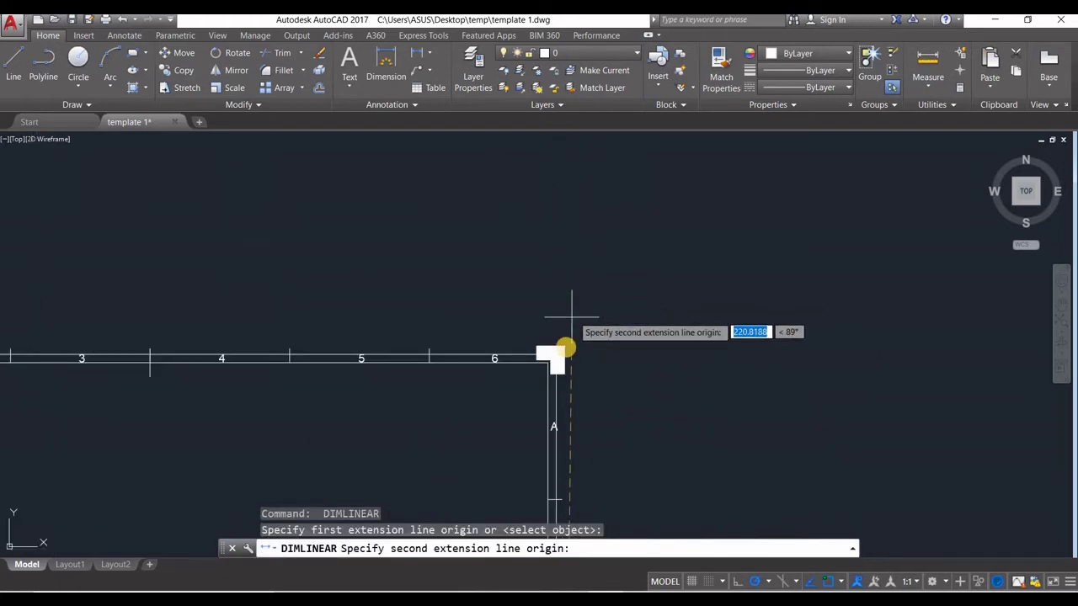
left_click(576, 294)
scroll(576, 294, "down", 4)
left_click(592, 378)
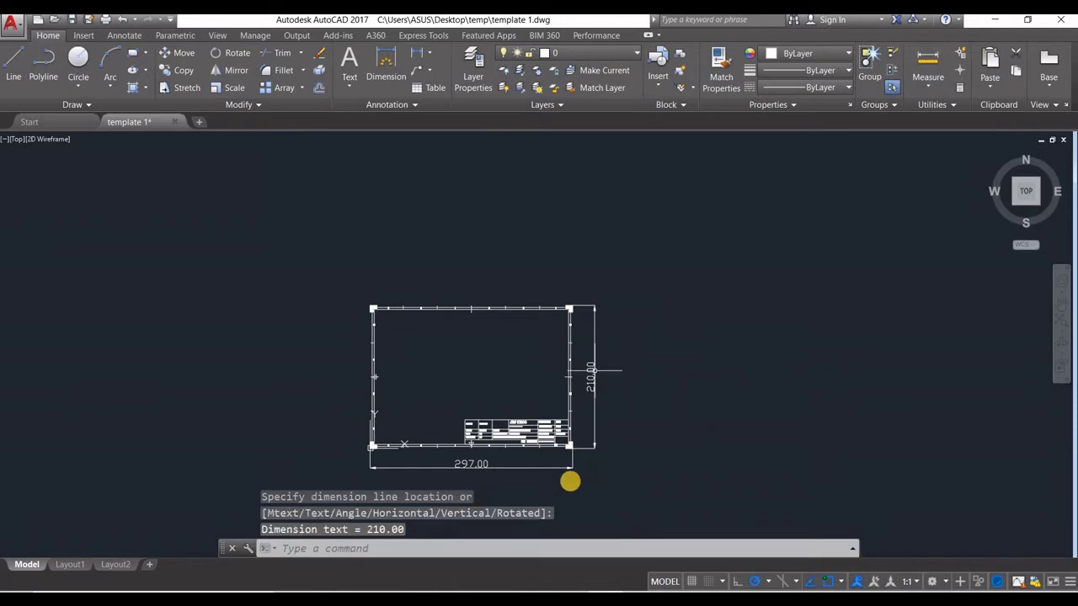
key("Escape")
Delete the 297.00 and 210.00 check dimensions from the border
middle_click_drag(597, 471, 643, 412)
middle_click_drag(575, 396, 568, 385)
key("Escape")
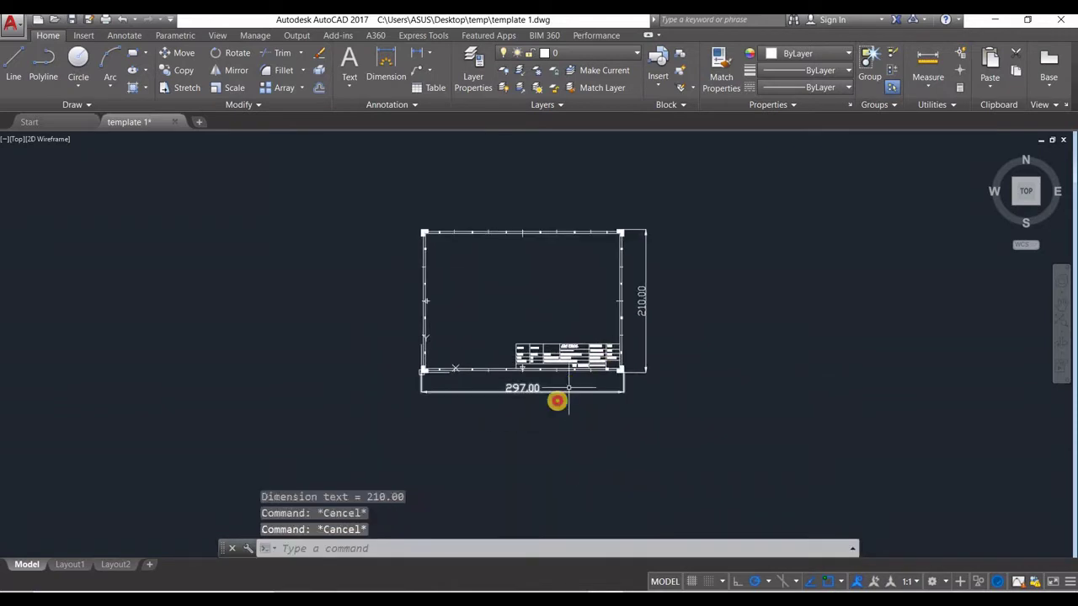
left_click(565, 385)
left_click(541, 422)
key("Delete")
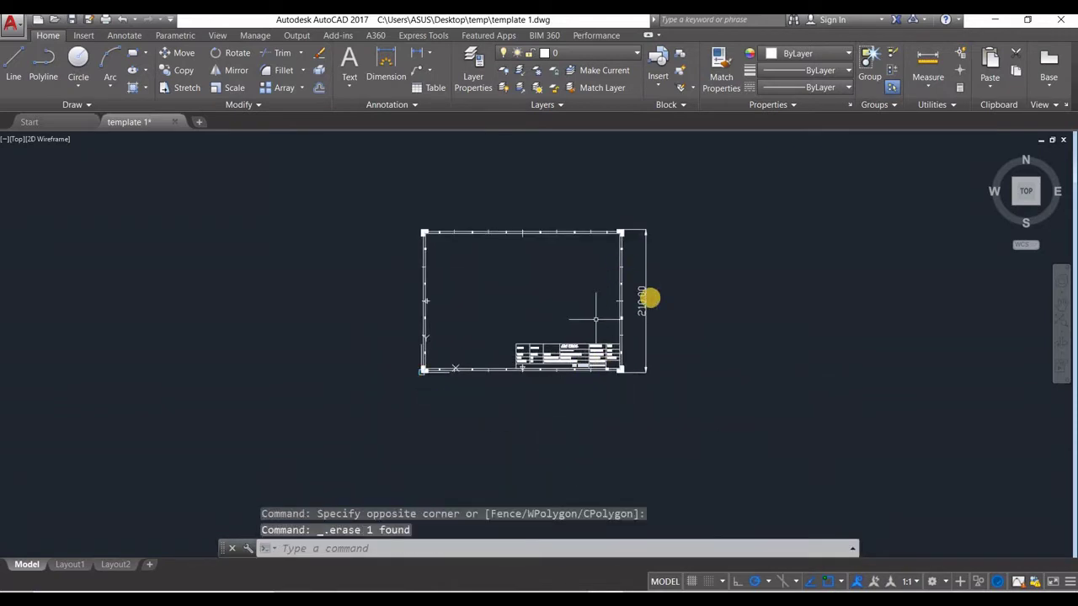
scroll(640, 286, "up", 4)
left_click(685, 296)
left_click(646, 352)
Save the AutoCAD drawing as template 1
scroll(630, 253, "down", 4)
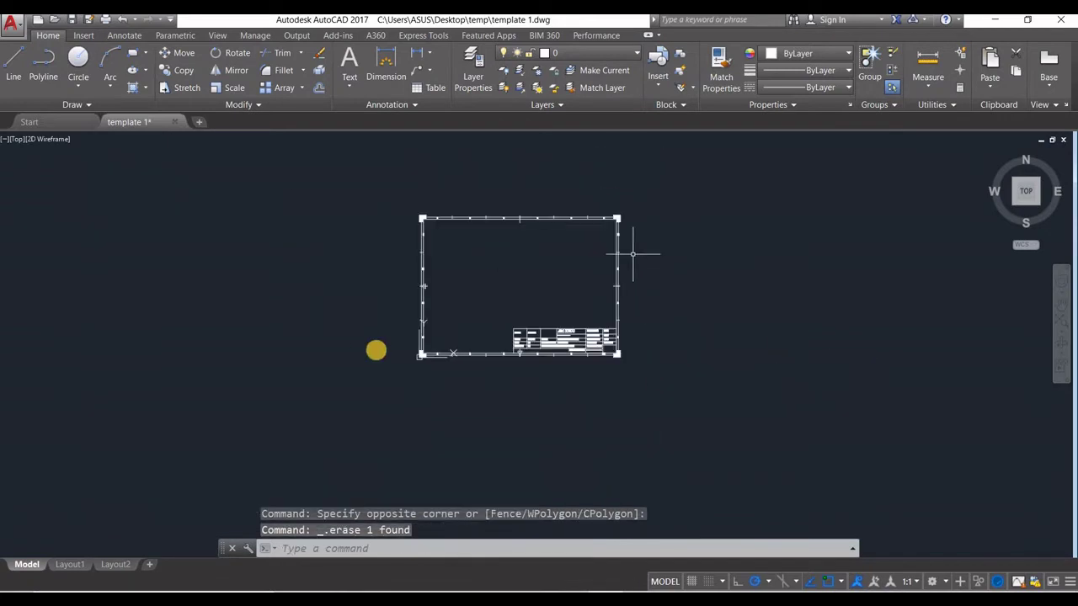
scroll(404, 358, "up", 2)
scroll(441, 356, "up", 2)
scroll(438, 345, "up", 4)
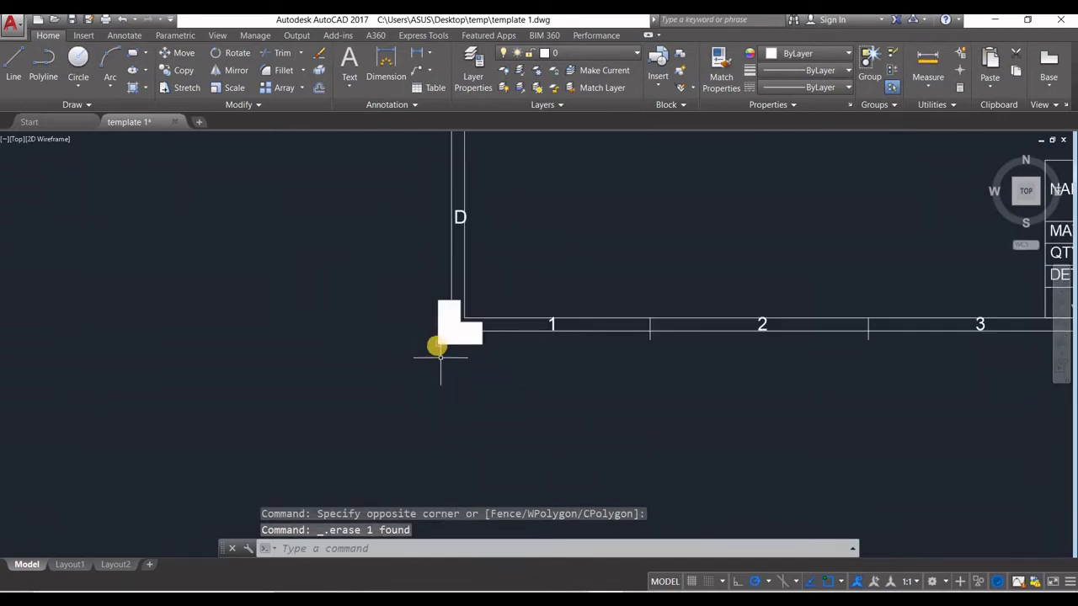
scroll(407, 353, "down", 5)
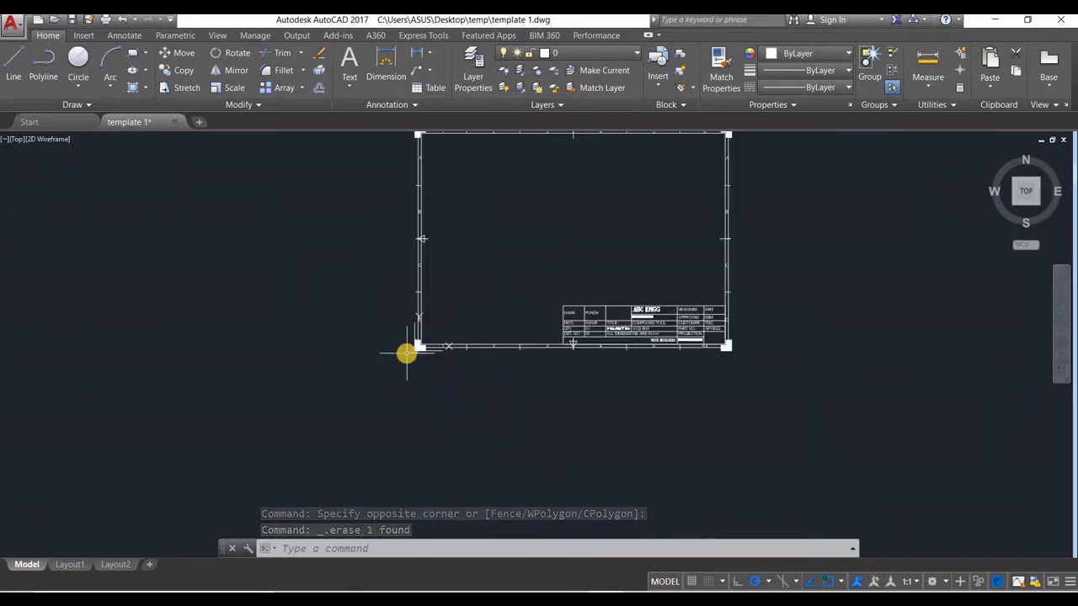
scroll(406, 353, "down", 4)
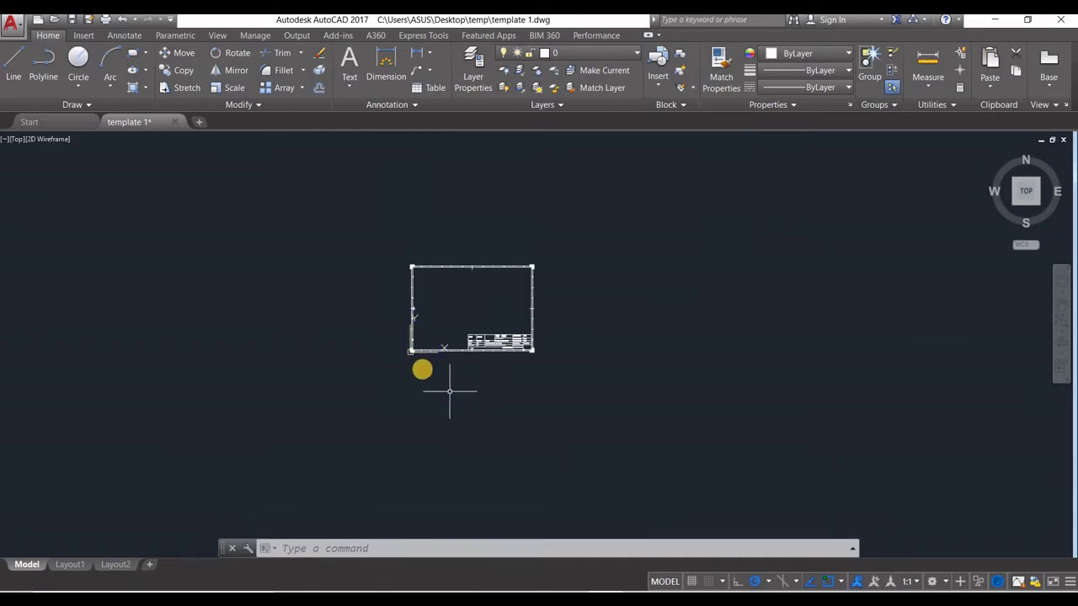
scroll(423, 371, "up", 2)
scroll(484, 379, "down", 2)
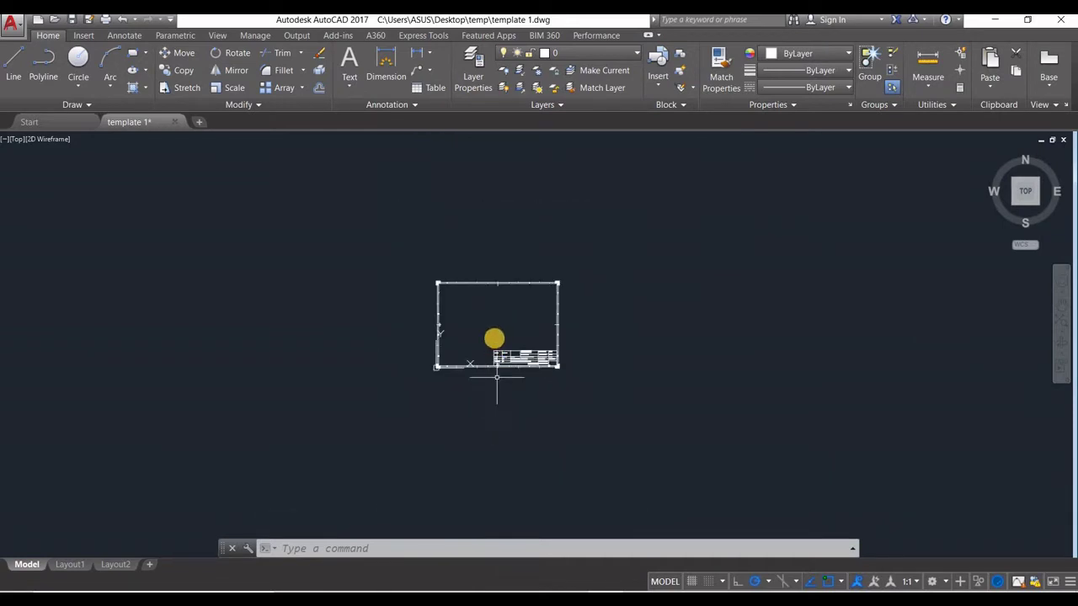
scroll(494, 339, "up", 4)
key("ctrl+s")
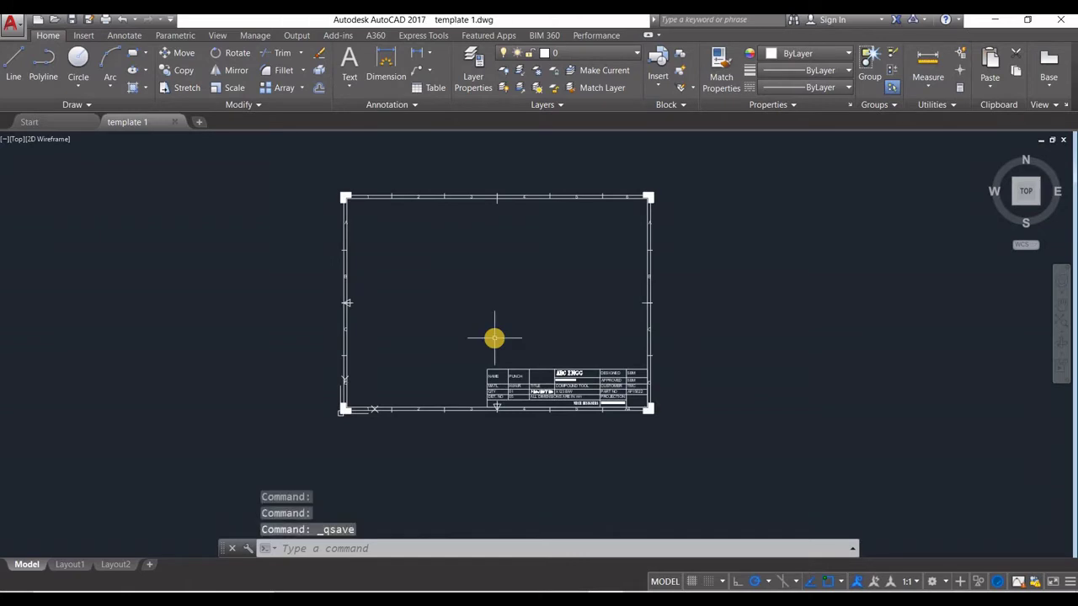
key("Escape")
key("Escape")
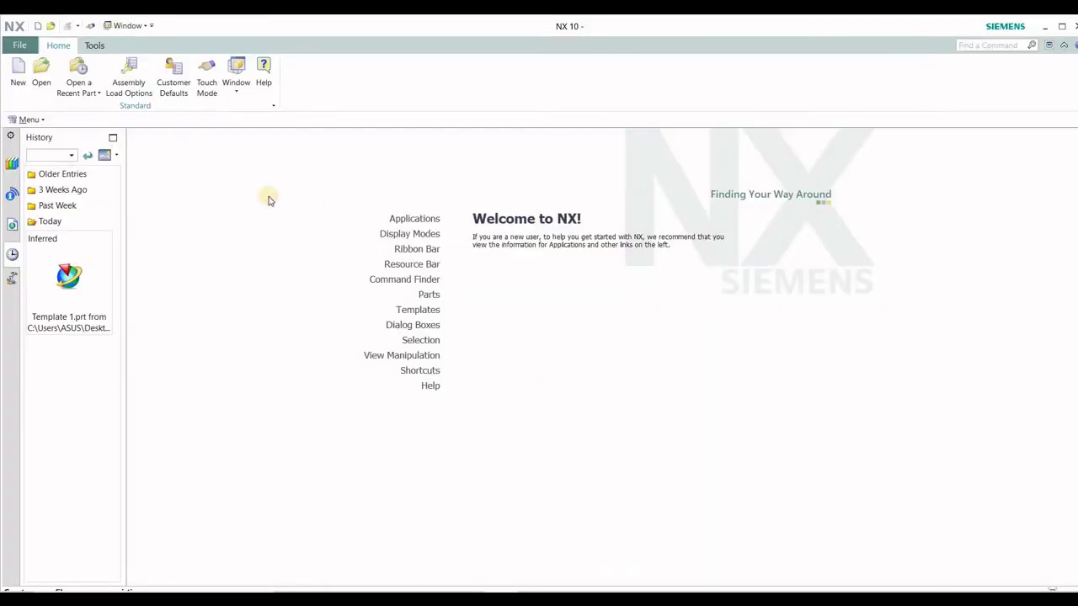
Create a Model part named 'template' saved in the Desktop\temp folder
left_click(17, 72)
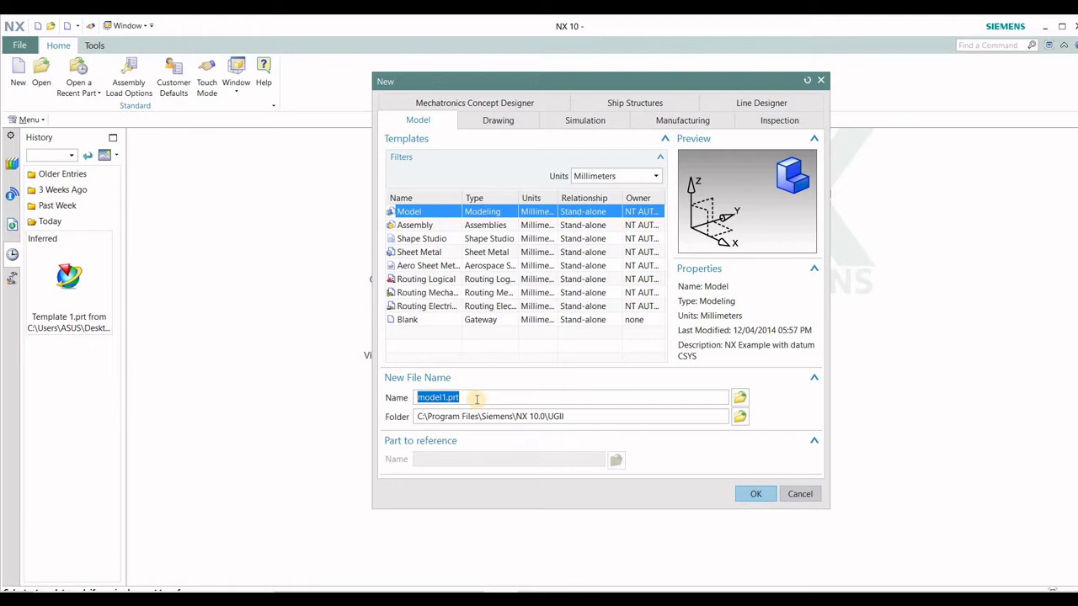
type("templat")
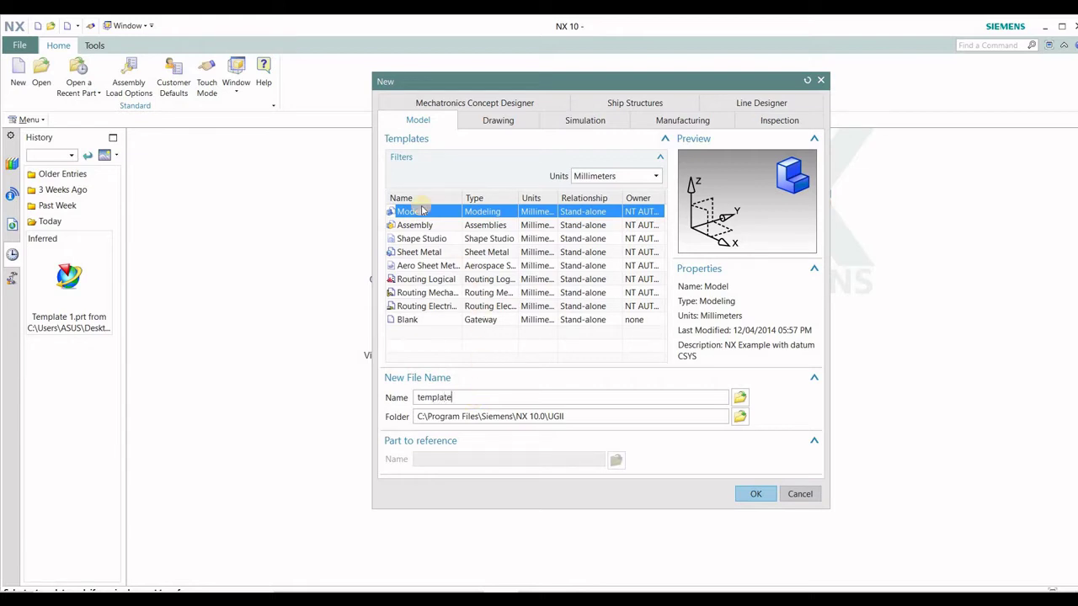
left_click(738, 418)
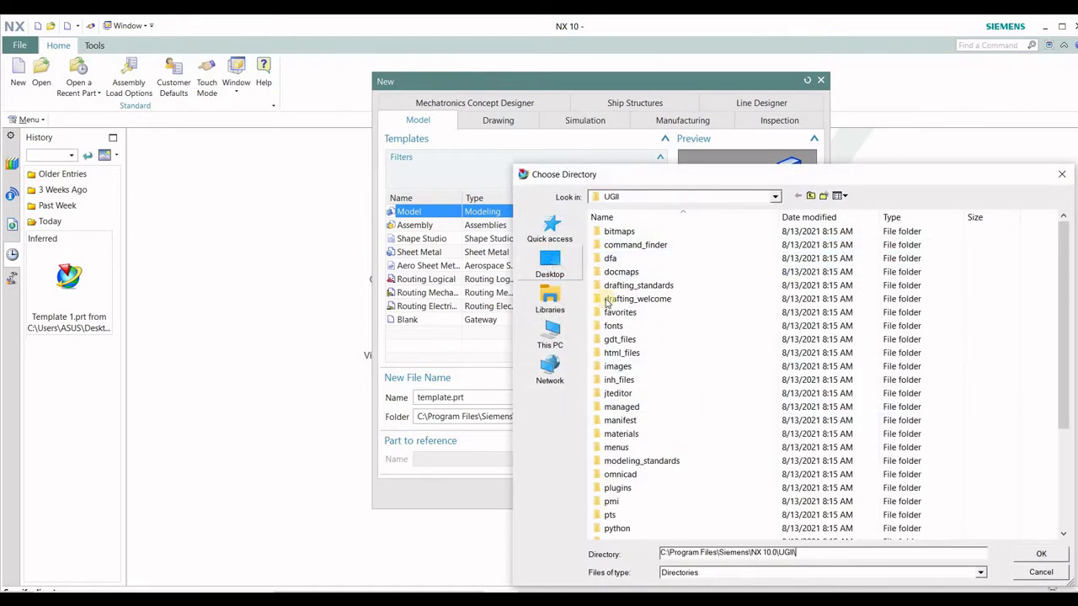
left_click(550, 265)
double_click(770, 304)
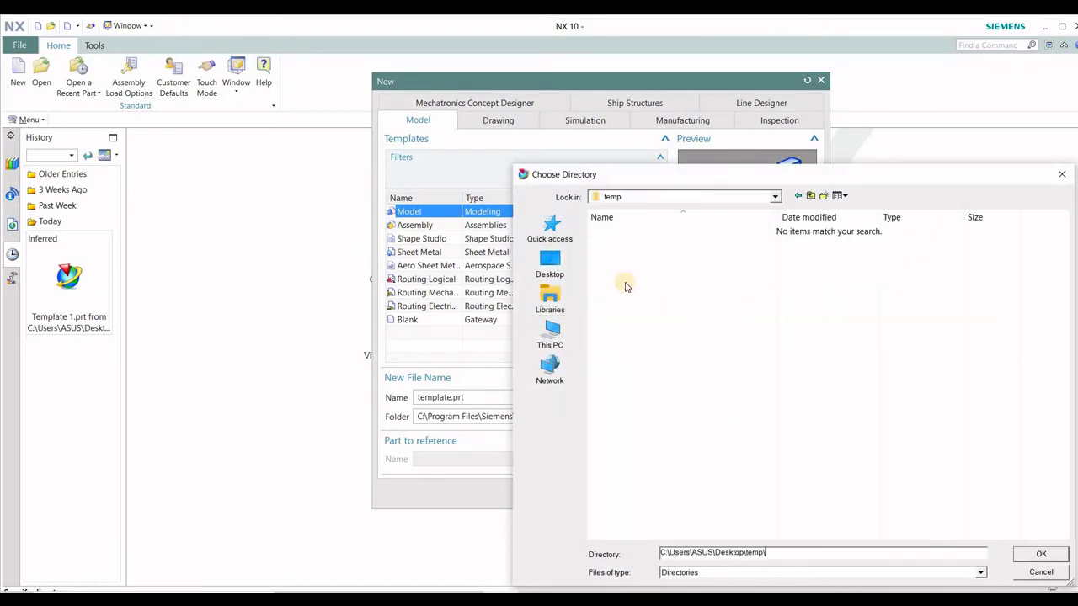
left_click(1042, 554)
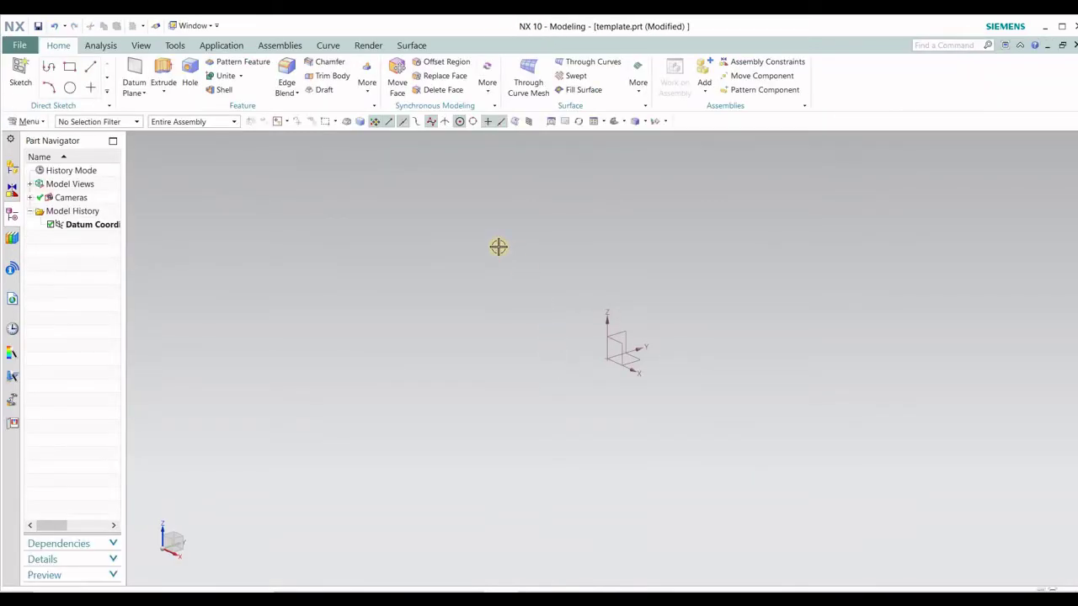
Import template 1.dwg from the temp folder through the DXF/DWG Import Wizard
left_click(20, 47)
mouse_move(35, 188)
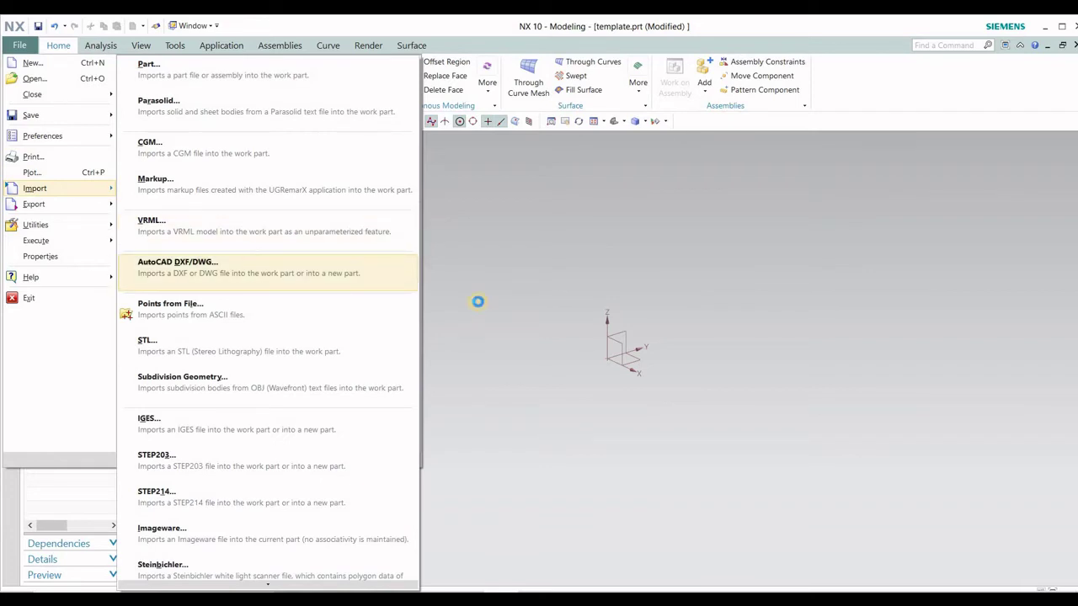
left_click(251, 256)
left_click(750, 167)
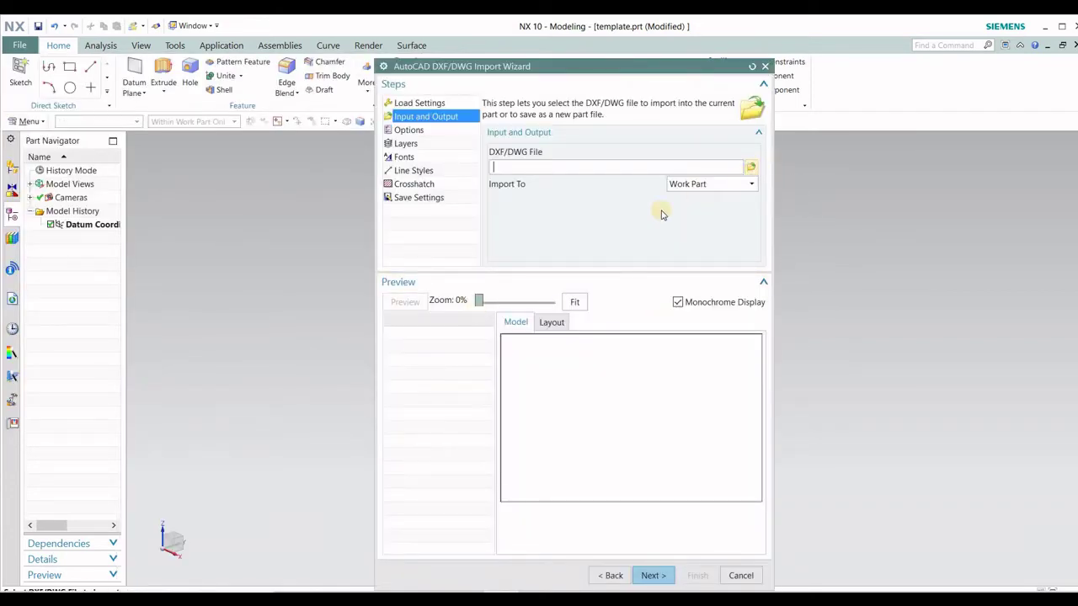
double_click(671, 253)
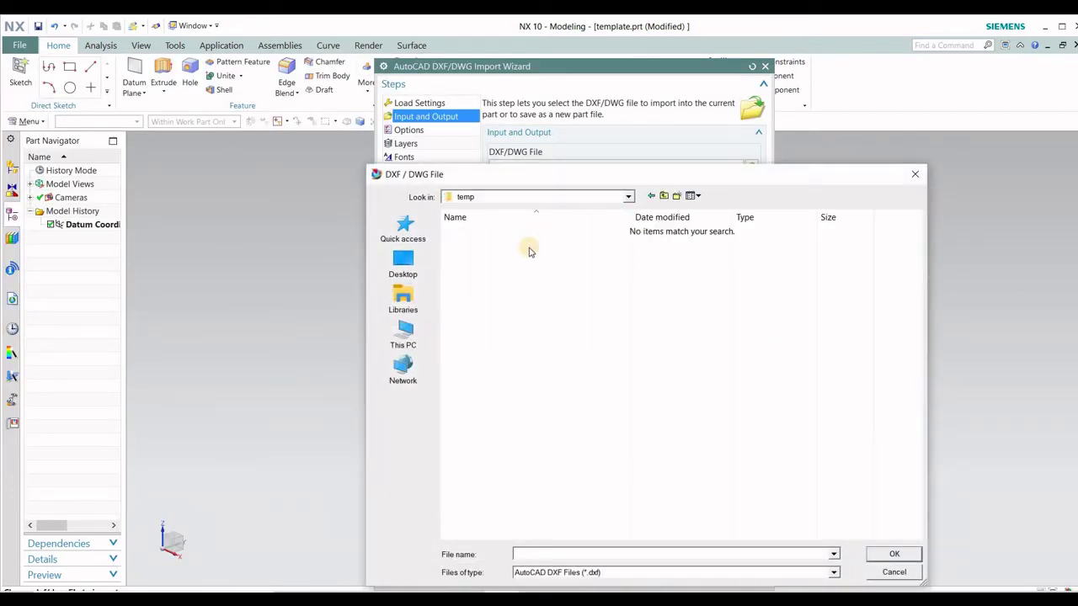
left_click(731, 572)
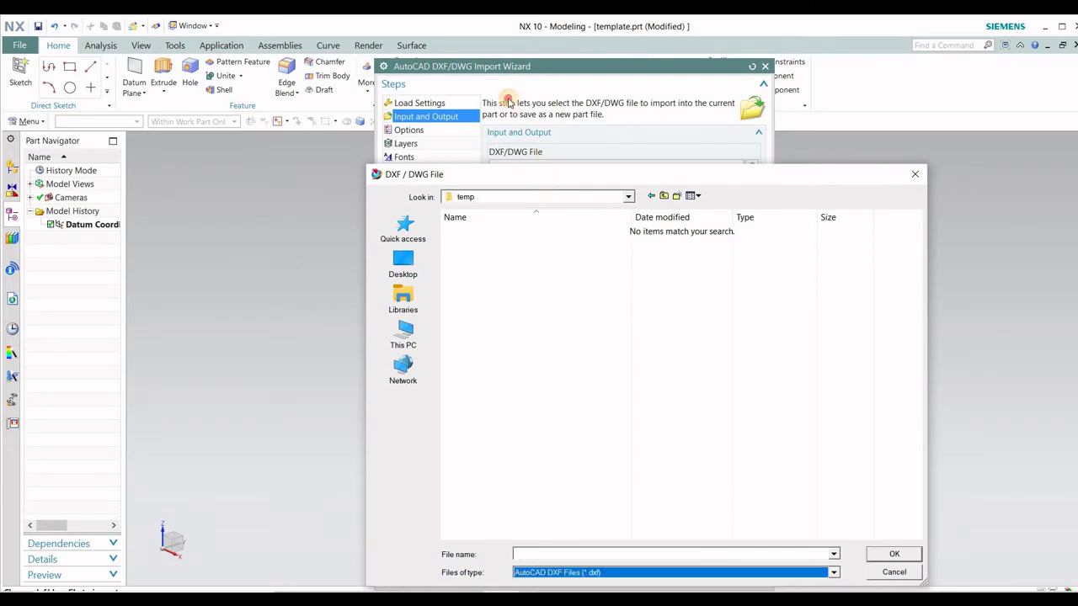
key("Escape")
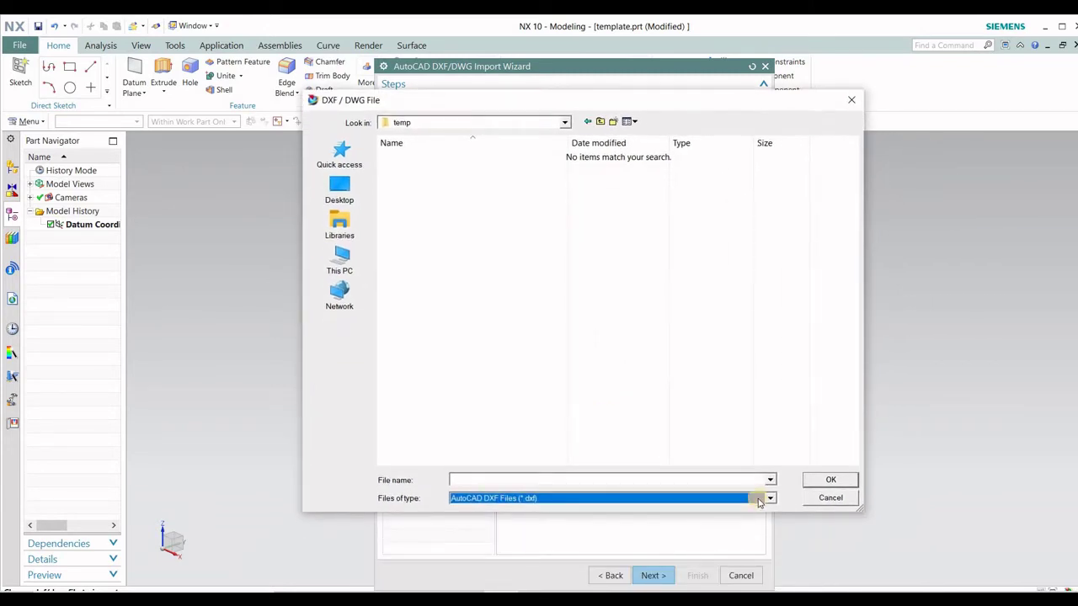
left_click(769, 497)
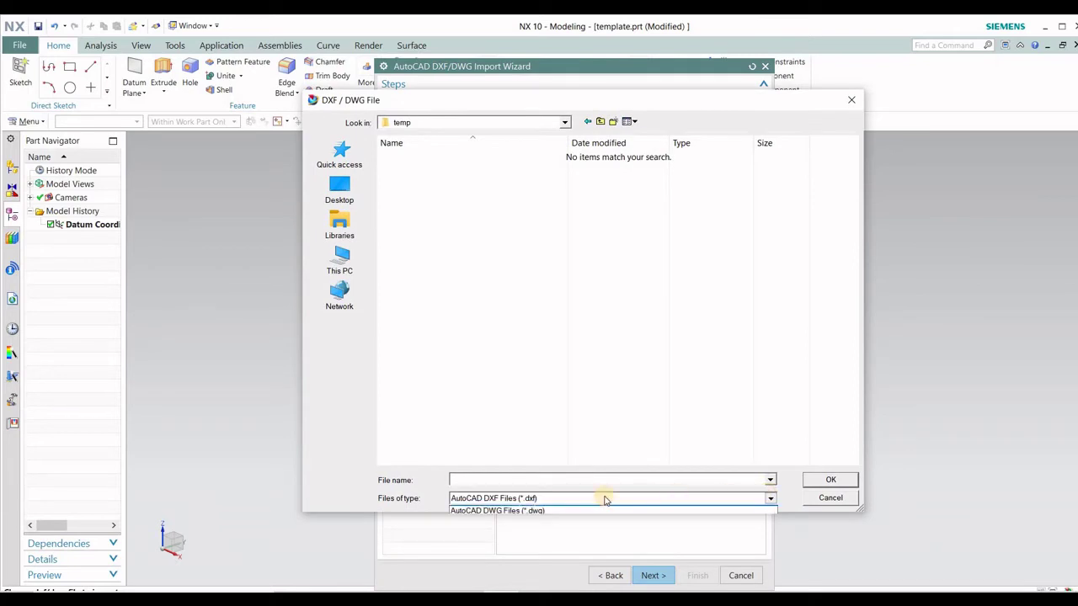
left_click(543, 517)
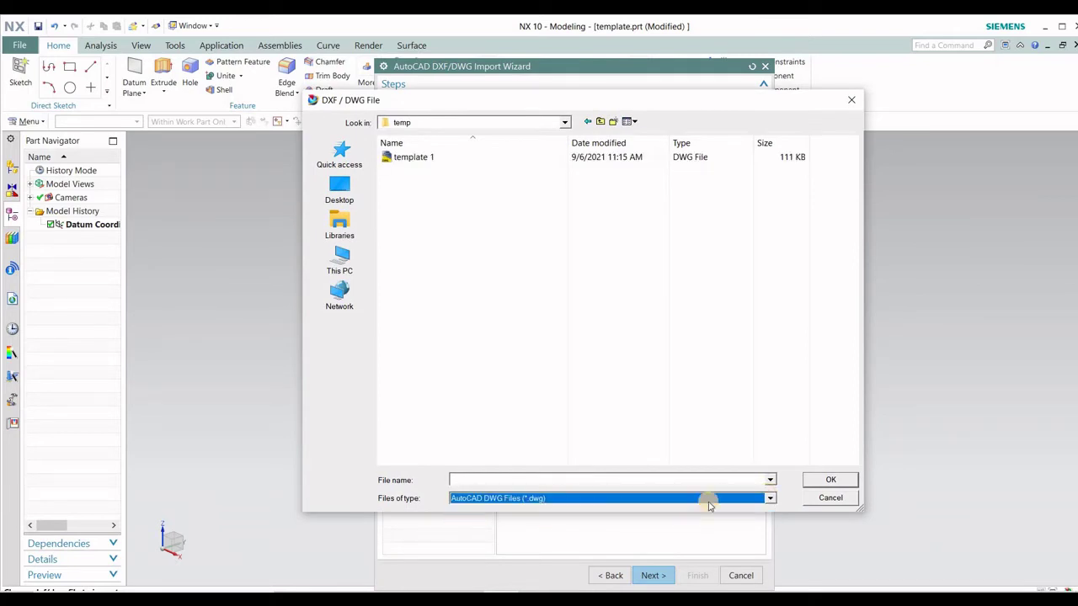
left_click(402, 165)
double_click(403, 168)
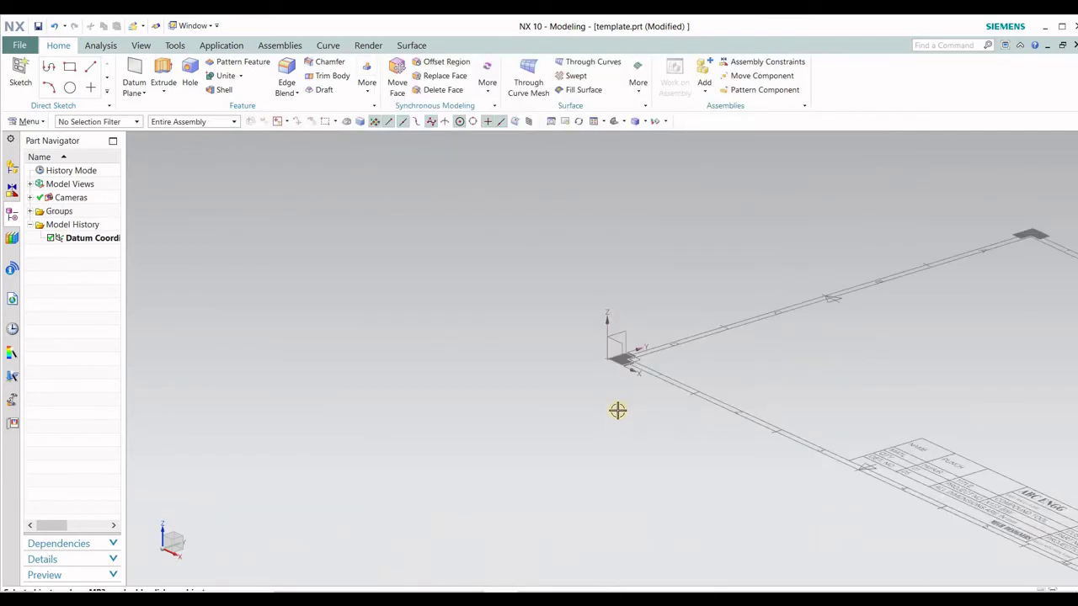
Orbit and zoom to inspect the imported border and title block
scroll(377, 308, "down", 2)
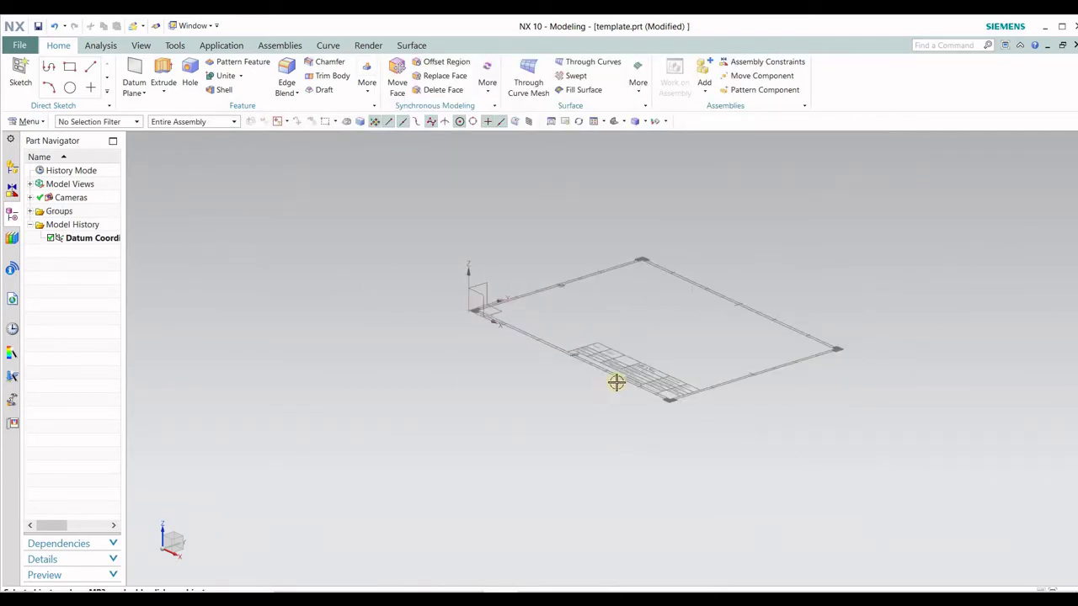
mouse_move(633, 344)
middle_mouse_down()
mouse_move(676, 433)
mouse_move(662, 432)
mouse_move(686, 429)
middle_mouse_up()
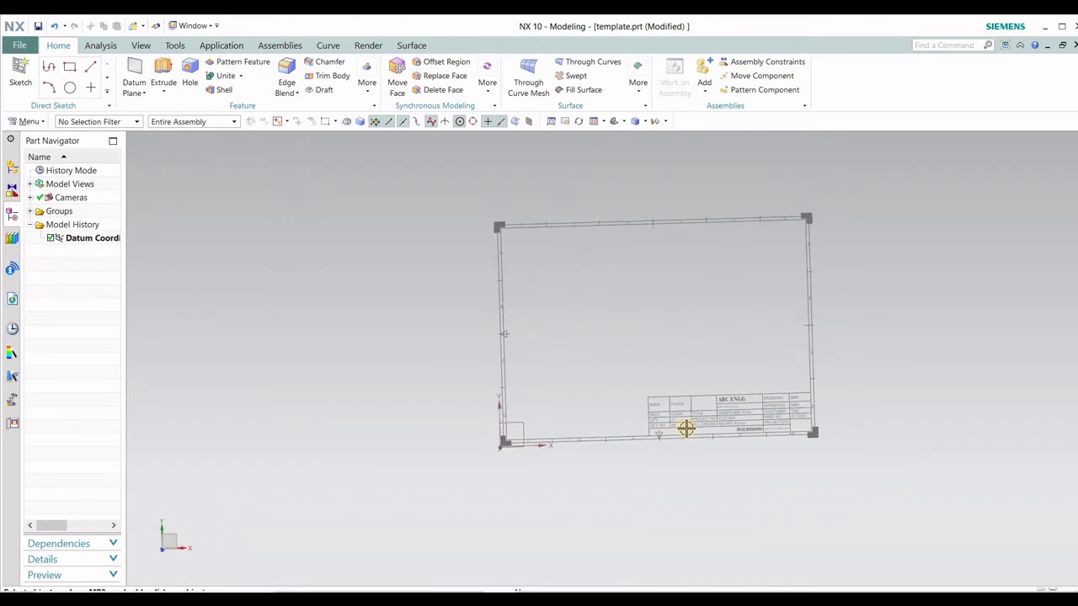
scroll(686, 429, "up", 2)
scroll(623, 417, "down", 1)
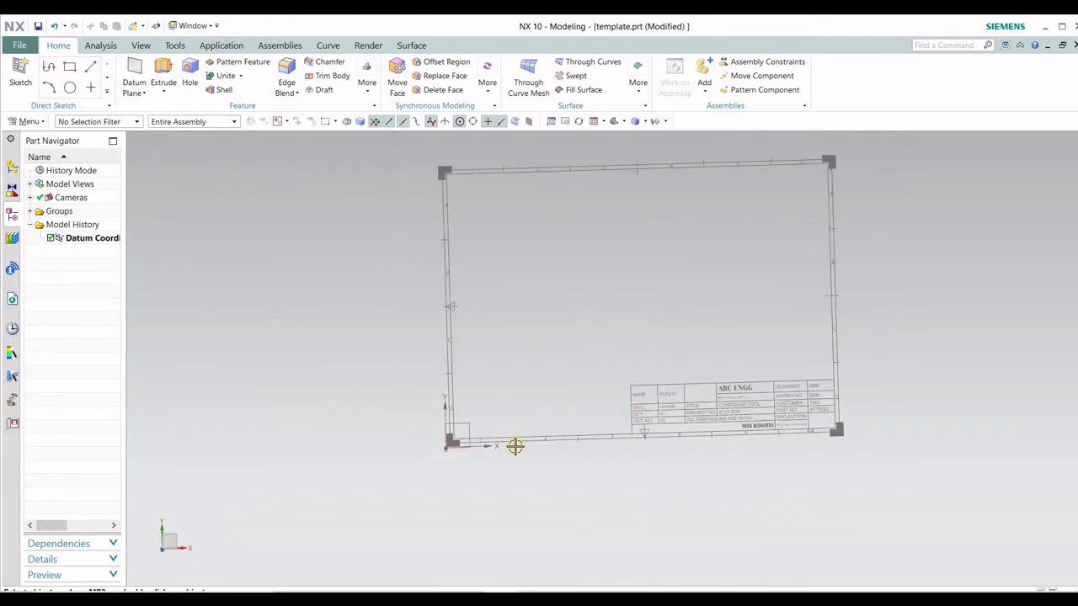
scroll(455, 439, "up", 2)
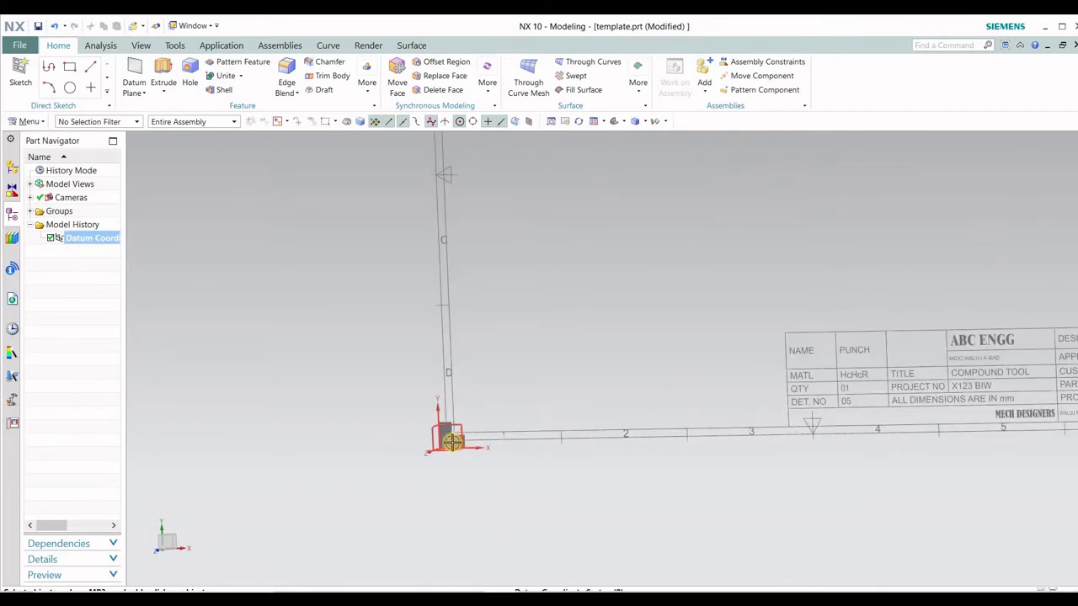
scroll(421, 459, "up", 2)
scroll(413, 463, "down", 3)
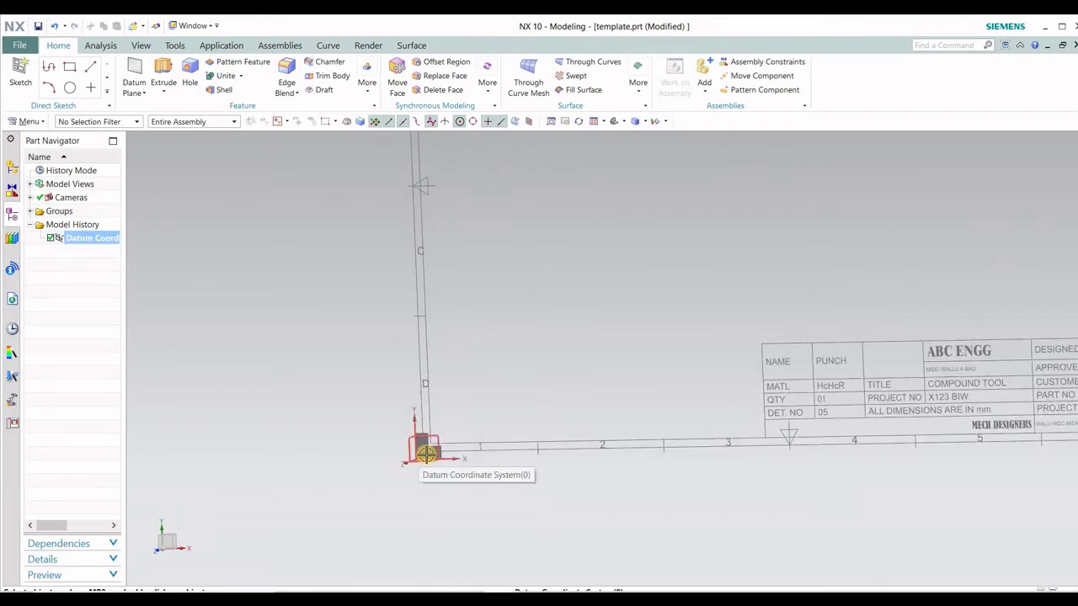
scroll(414, 456, "down", 1)
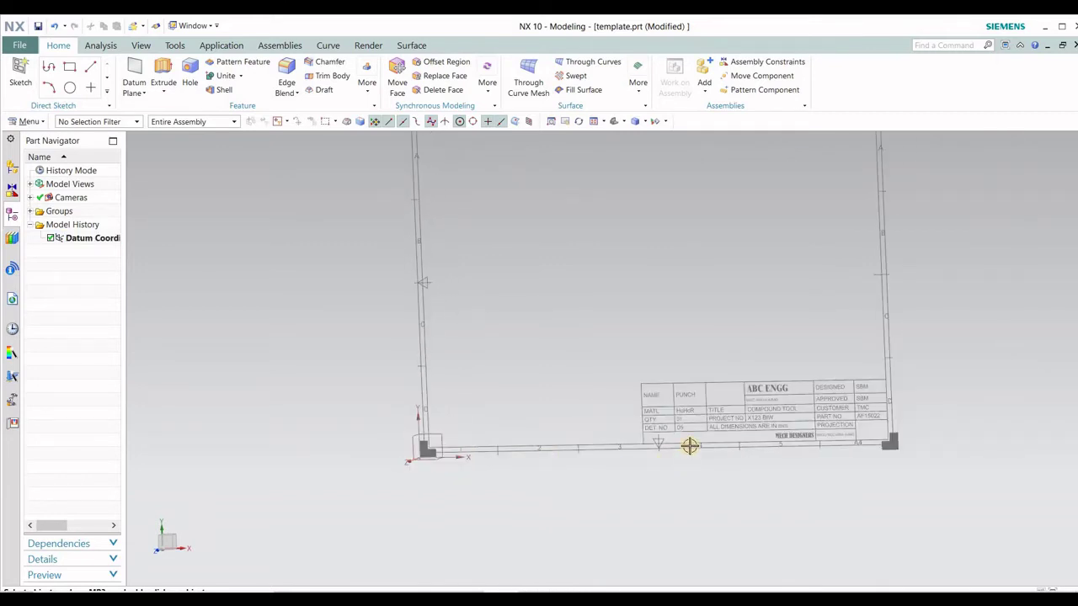
middle_click_drag(696, 447, 637, 476)
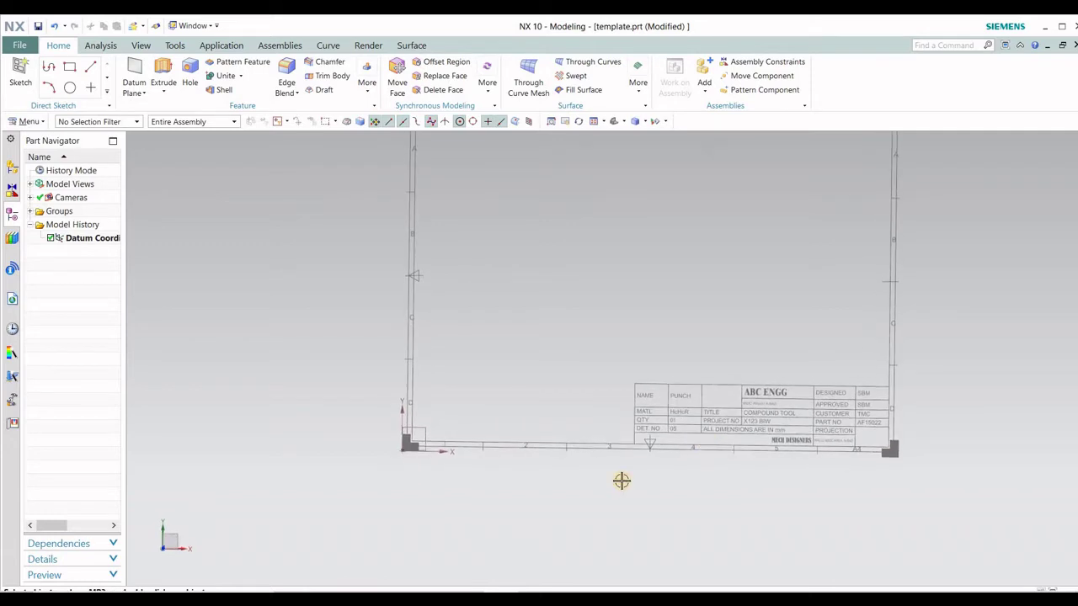
scroll(623, 480, "down", 2)
scroll(646, 403, "up", 2)
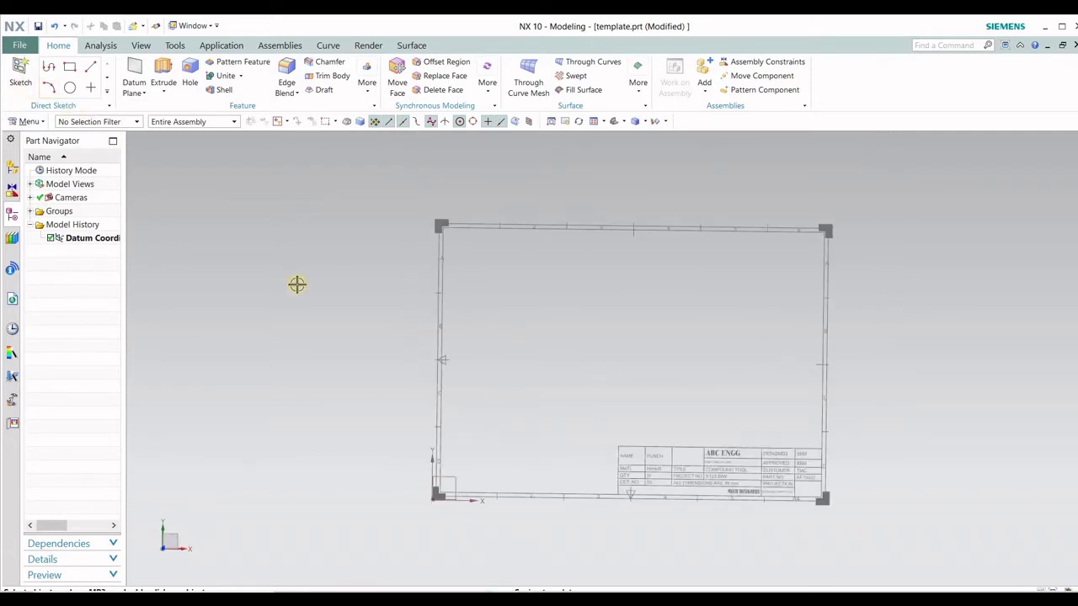
Save template.prt and close the part
key("ctrl+s")
scroll(620, 260, "down", 1)
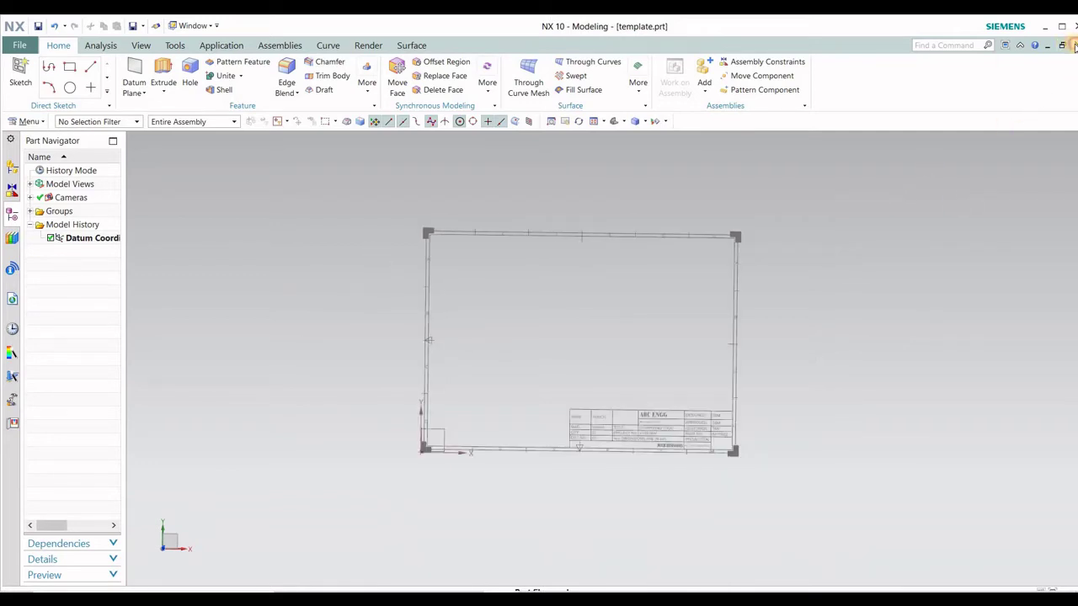
left_click(1071, 45)
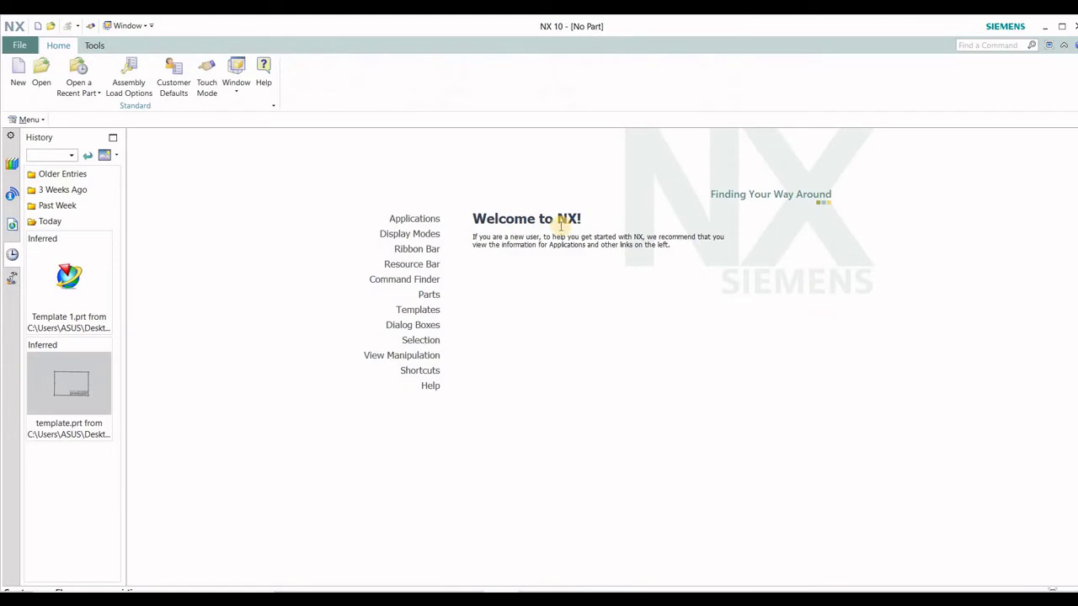
Create a Model part named 'template 1.prt' in the Desktop temp folder
left_click(20, 76)
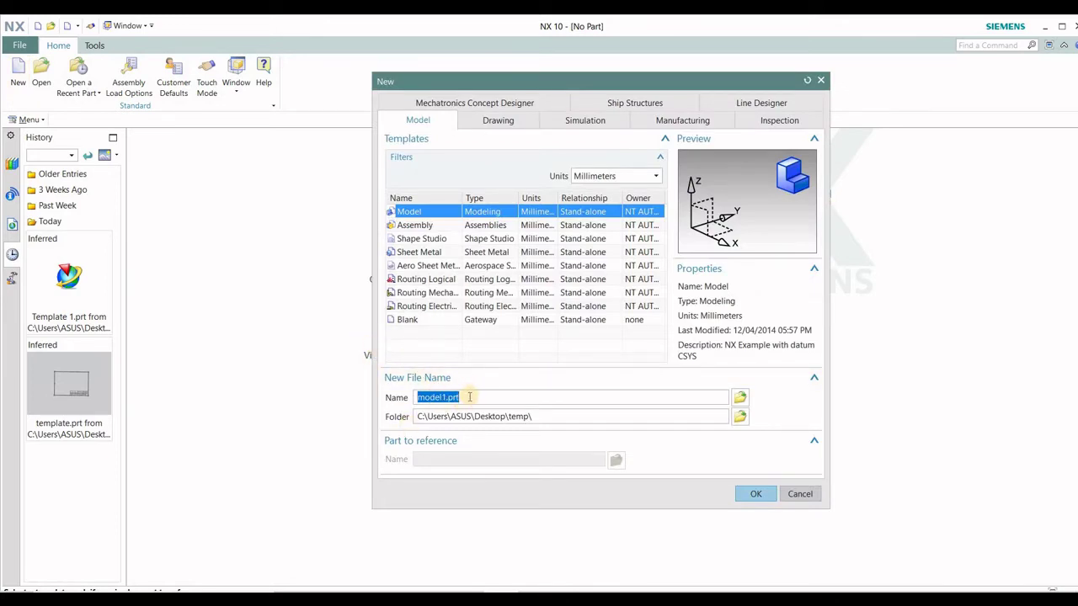
left_click(318, 370)
type("template")
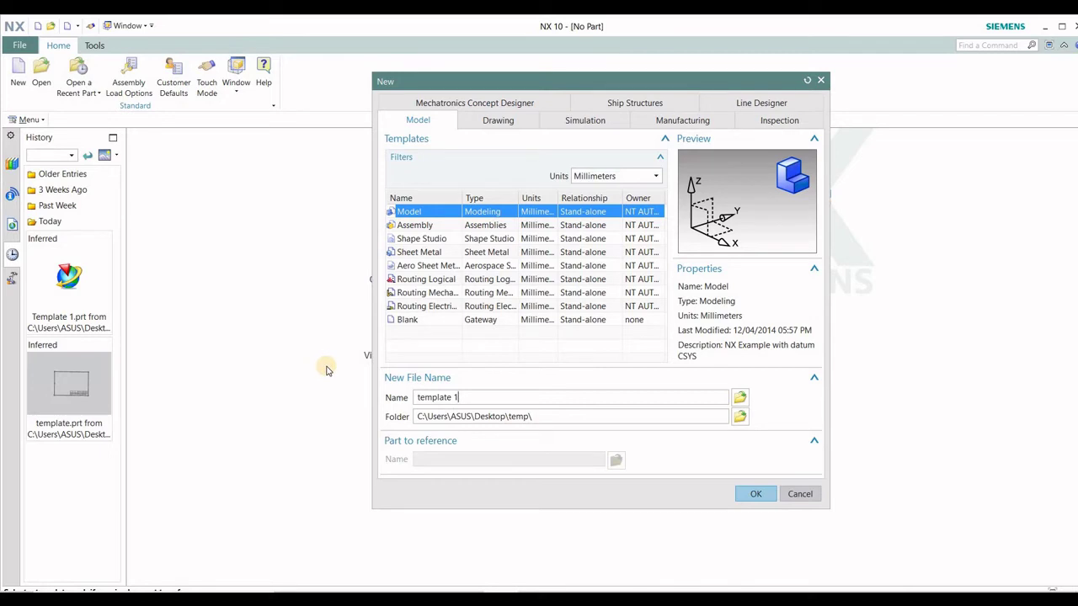
left_click(741, 419)
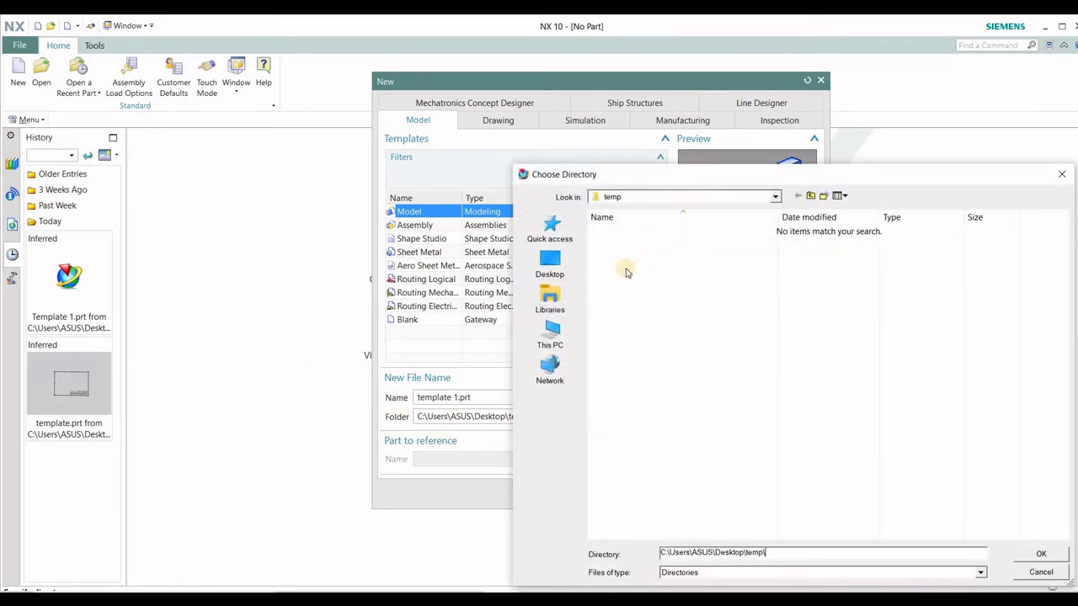
left_click(1044, 554)
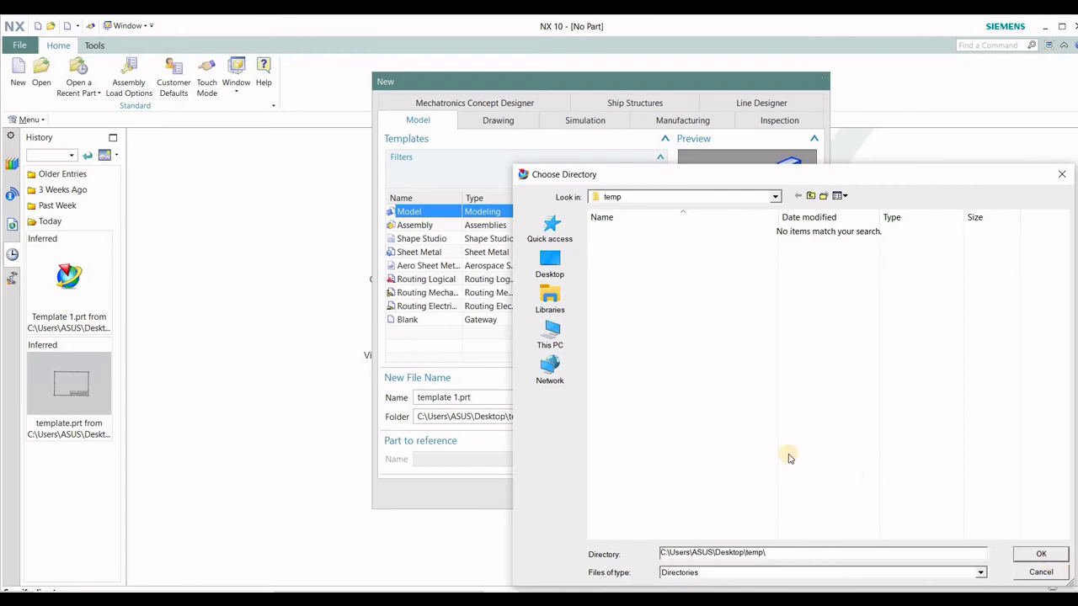
left_click(758, 495)
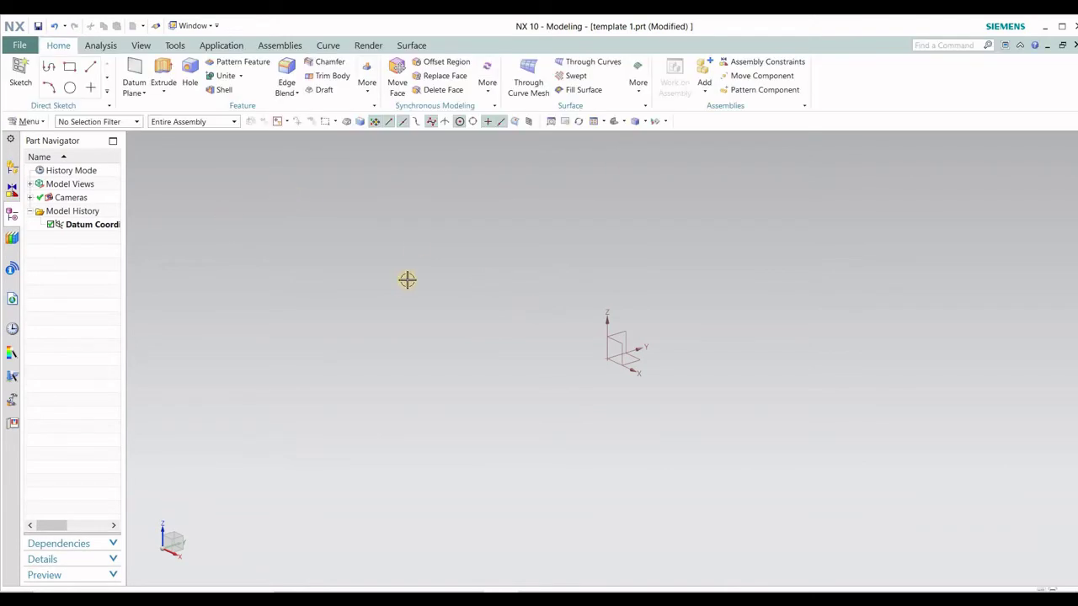
Switch to Drafting and add an A4 - 210 x 297 sheet, skipping view placement
key("ctrl+shift+d")
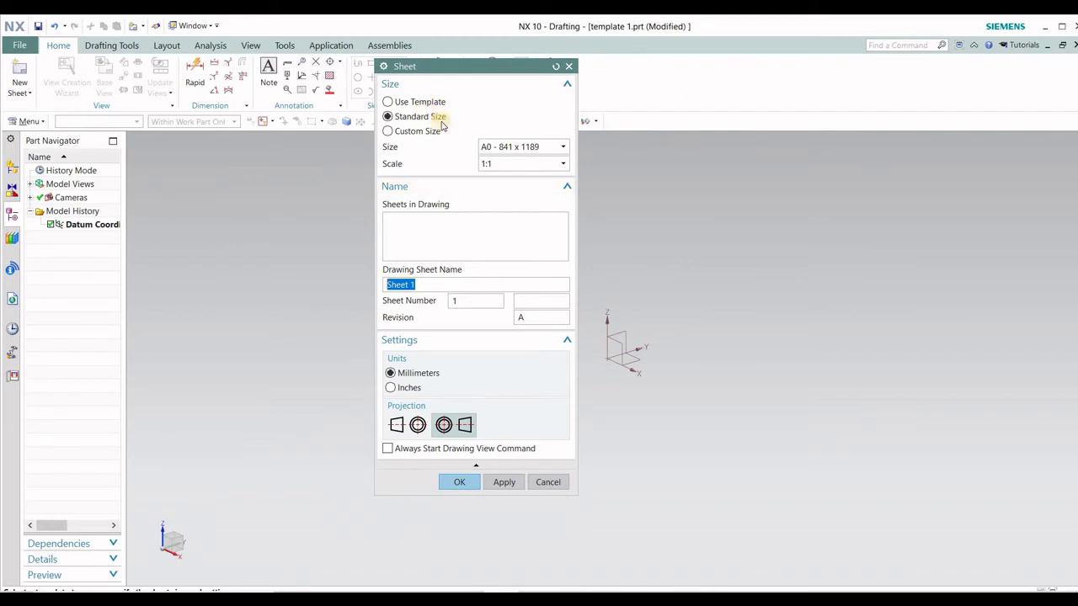
left_click(565, 149)
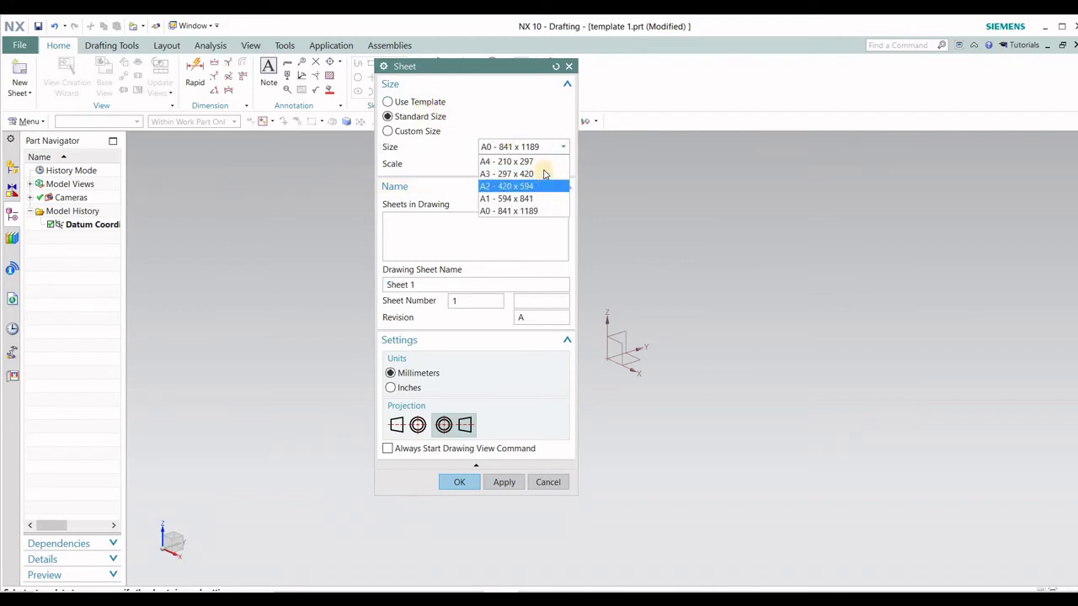
left_click(539, 163)
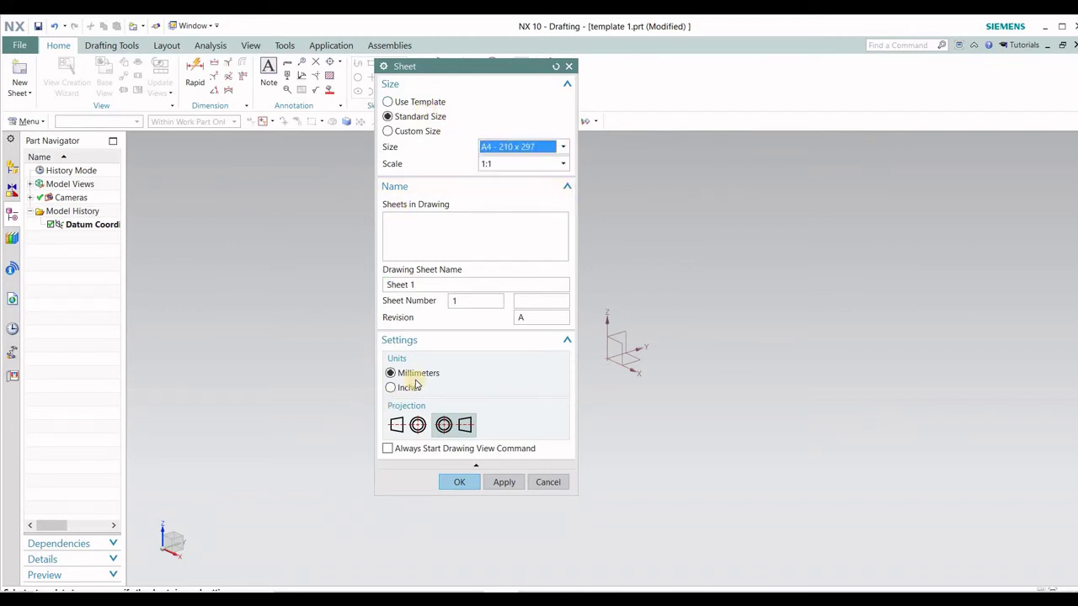
left_click(409, 427)
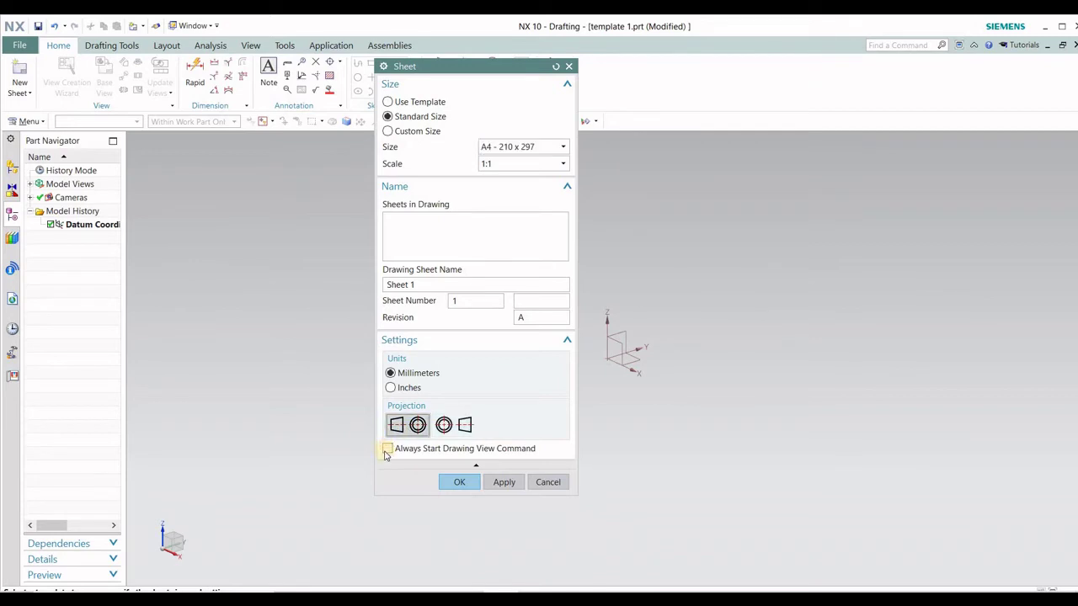
left_click(387, 449)
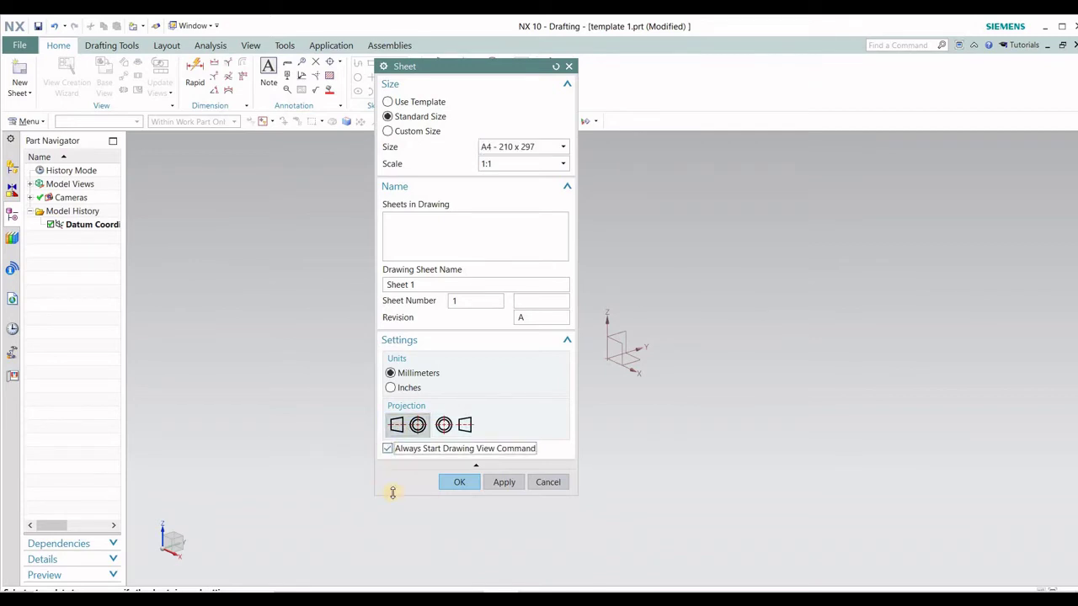
left_click(453, 473)
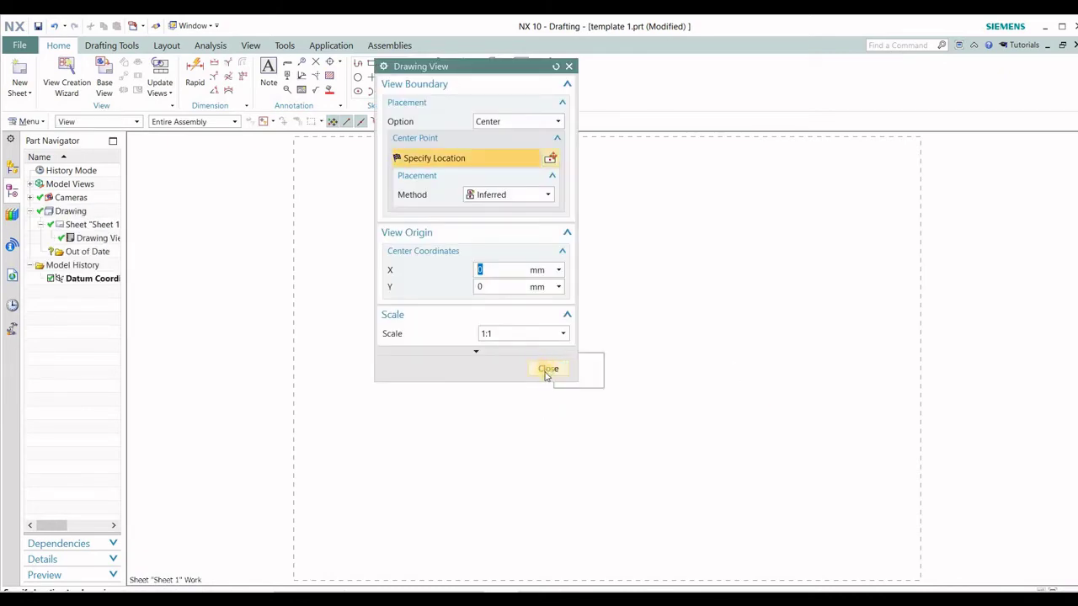
left_click(548, 369)
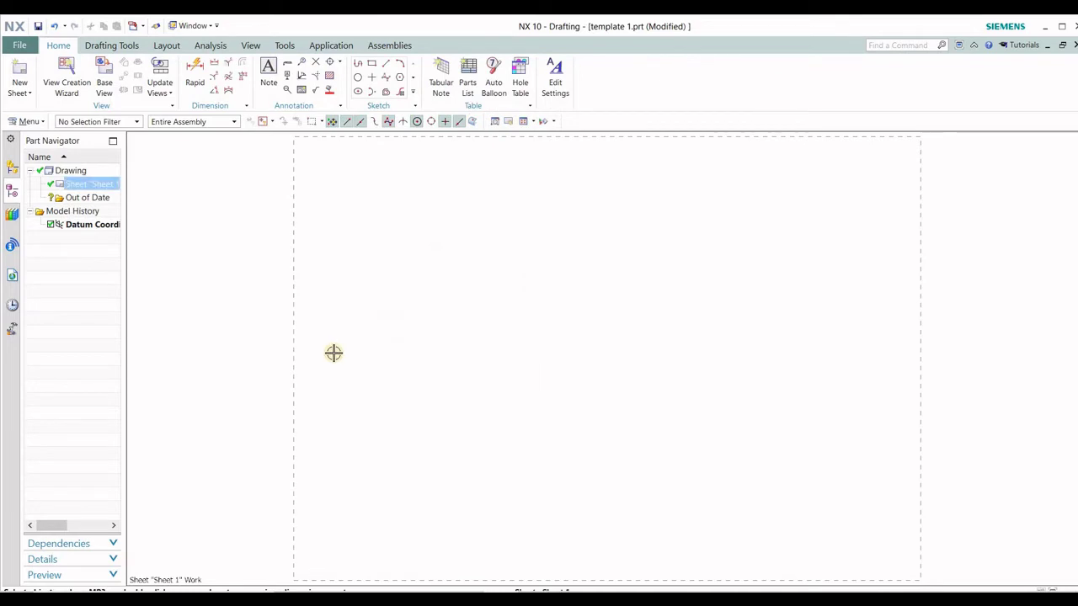
Import template.prt onto the sheet at its bottom-left origin, dismissing the import notices
scroll(373, 350, "up", 1)
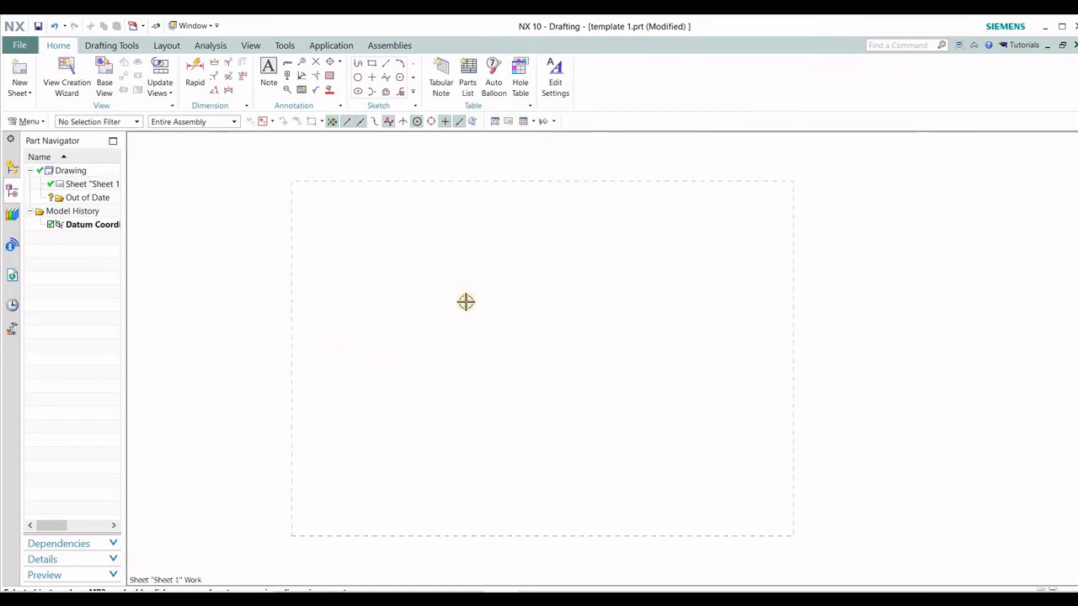
left_click(23, 46)
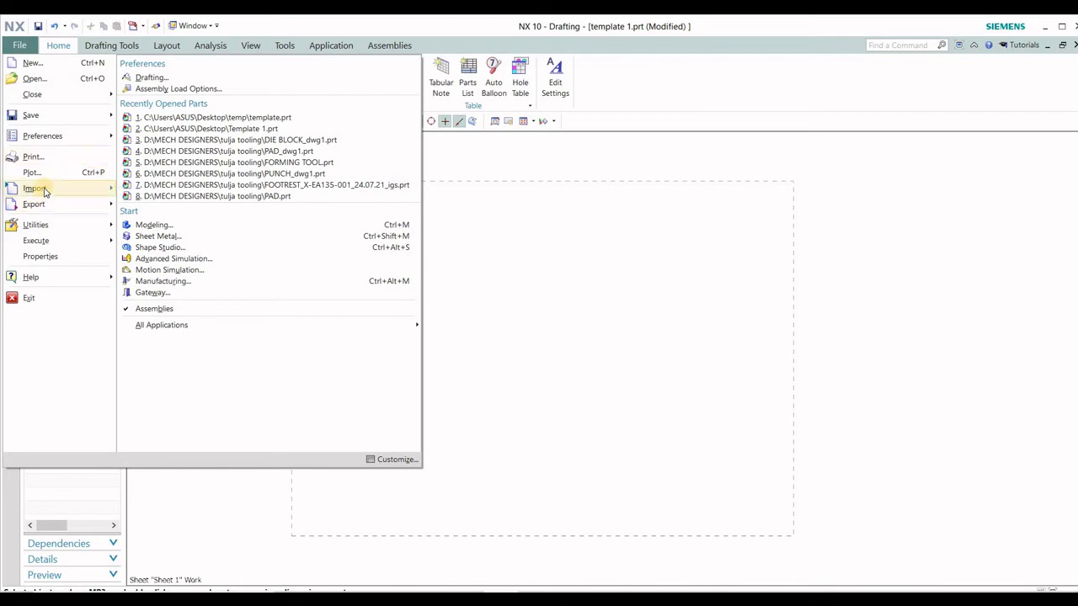
mouse_move(35, 188)
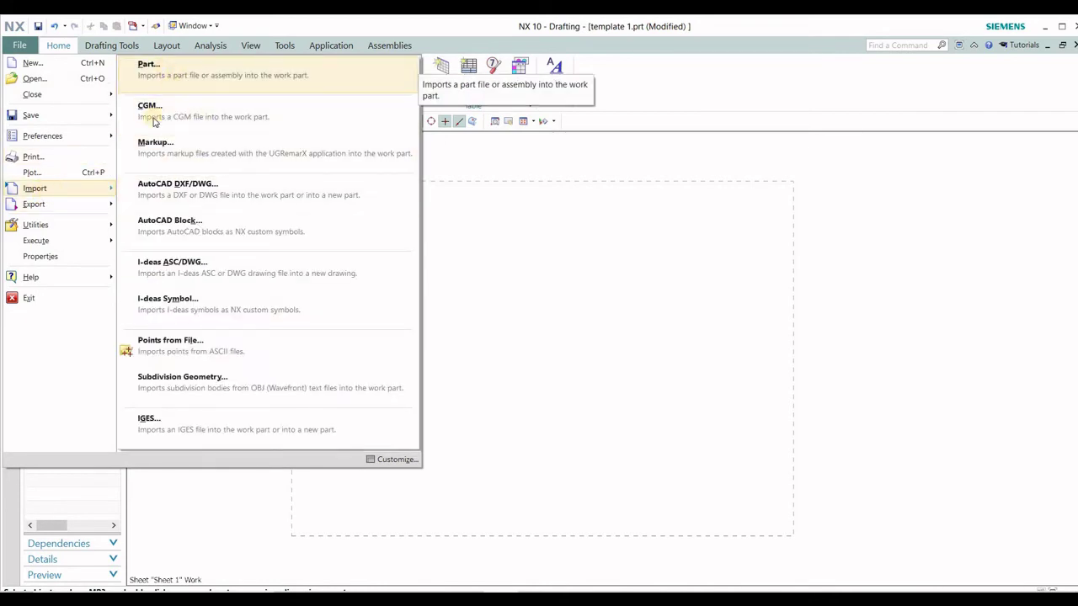
left_click(174, 77)
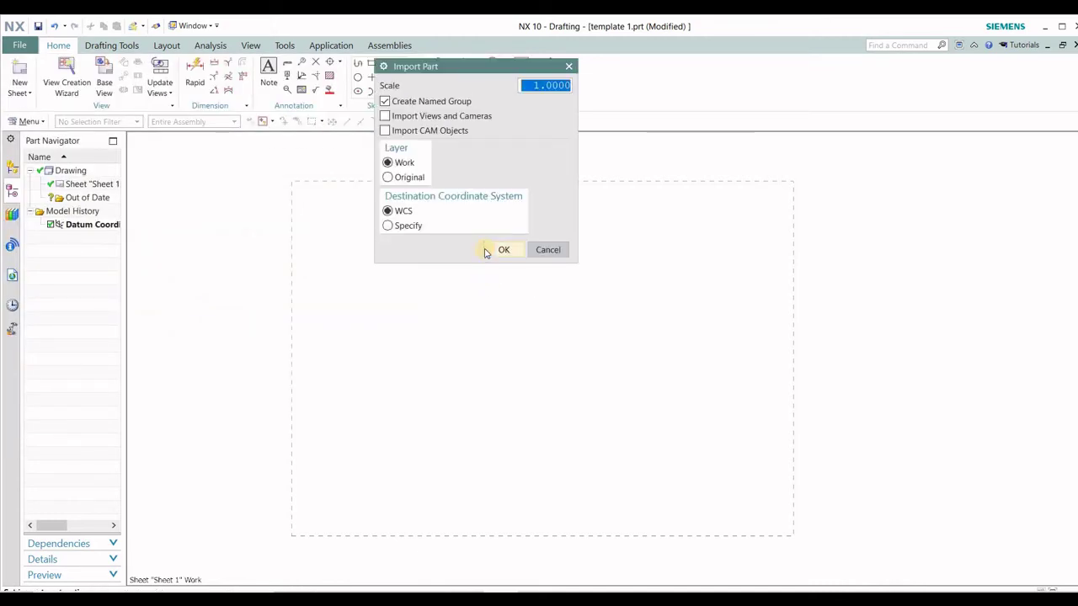
left_click(487, 251)
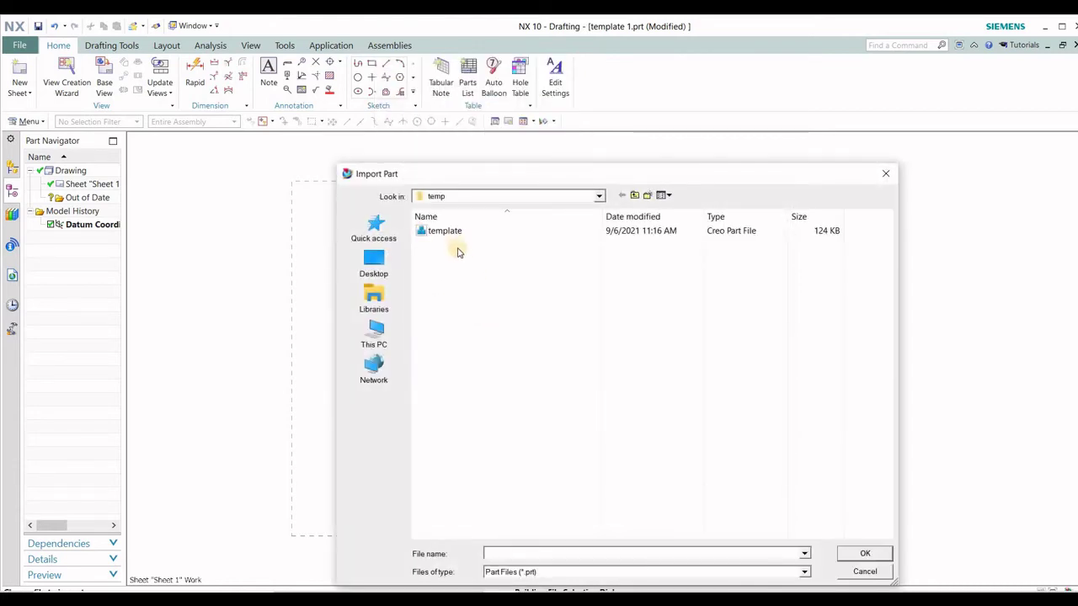
left_click(441, 232)
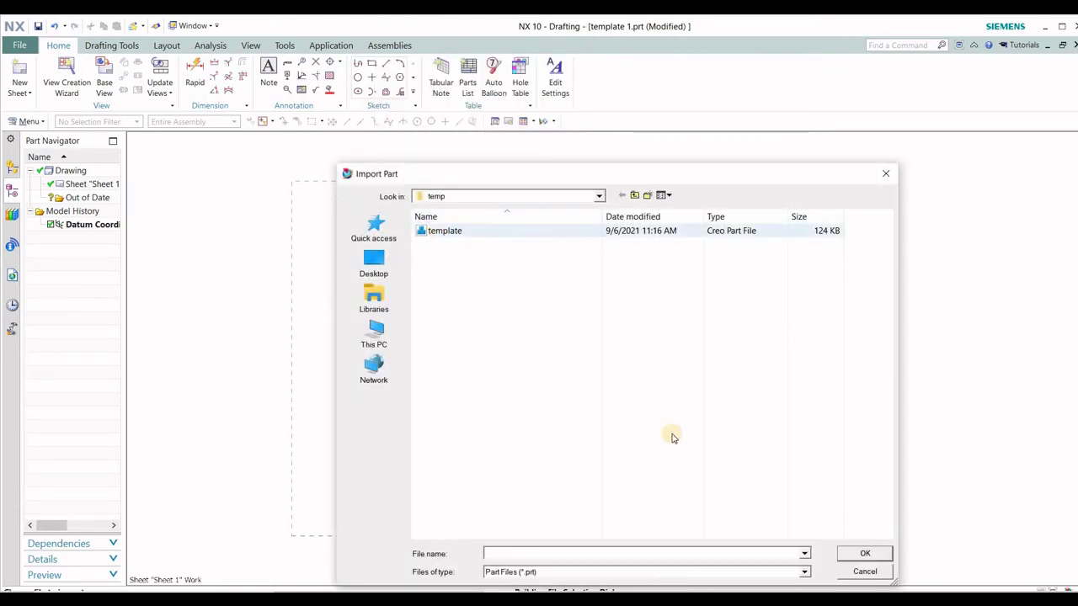
left_click_drag(654, 174, 607, 130)
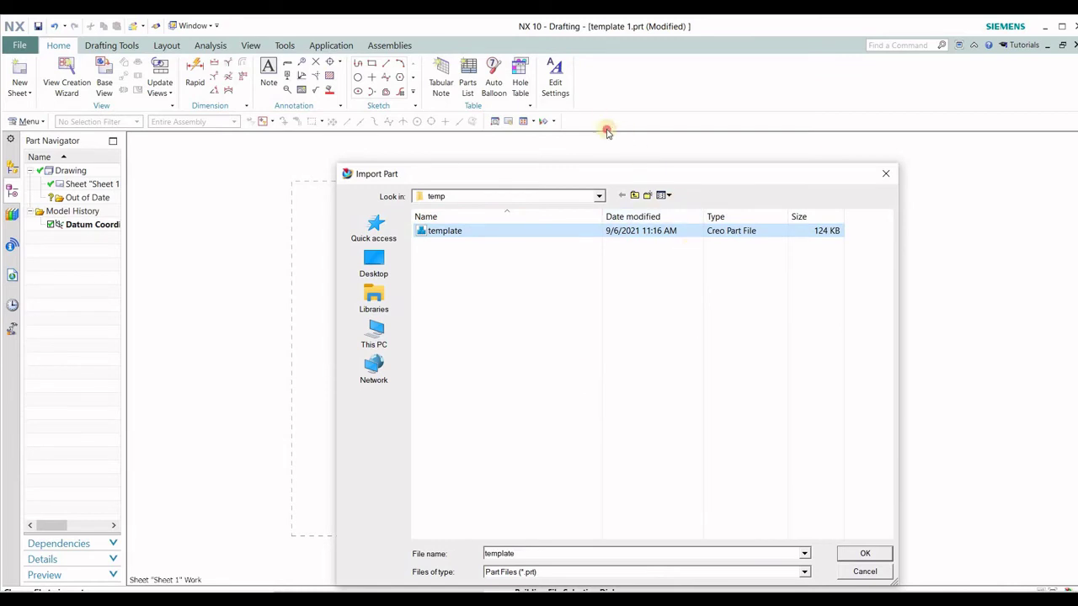
left_click(804, 492)
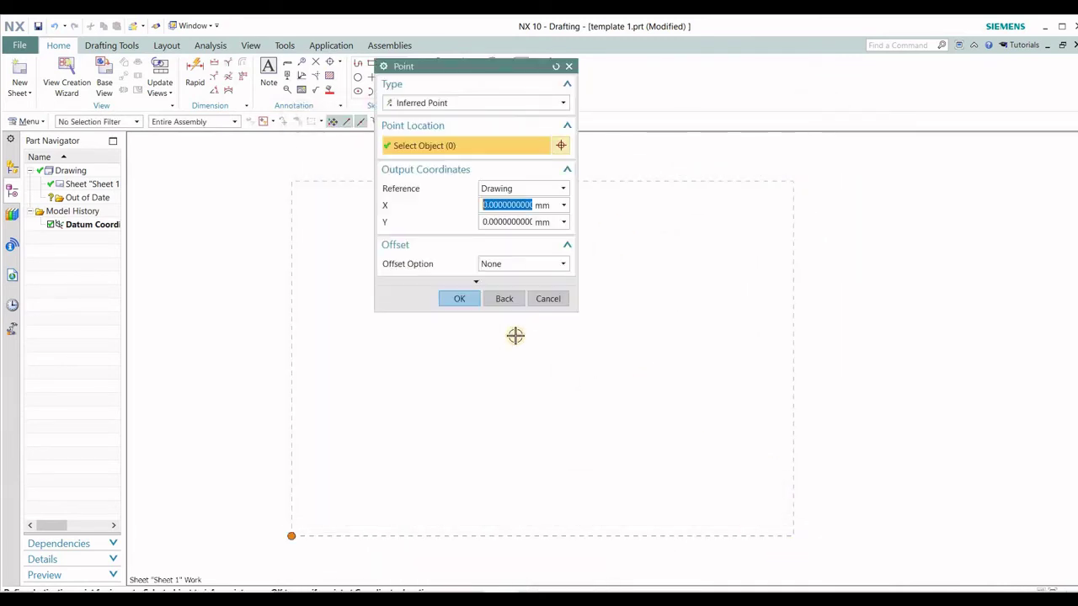
left_click(459, 299)
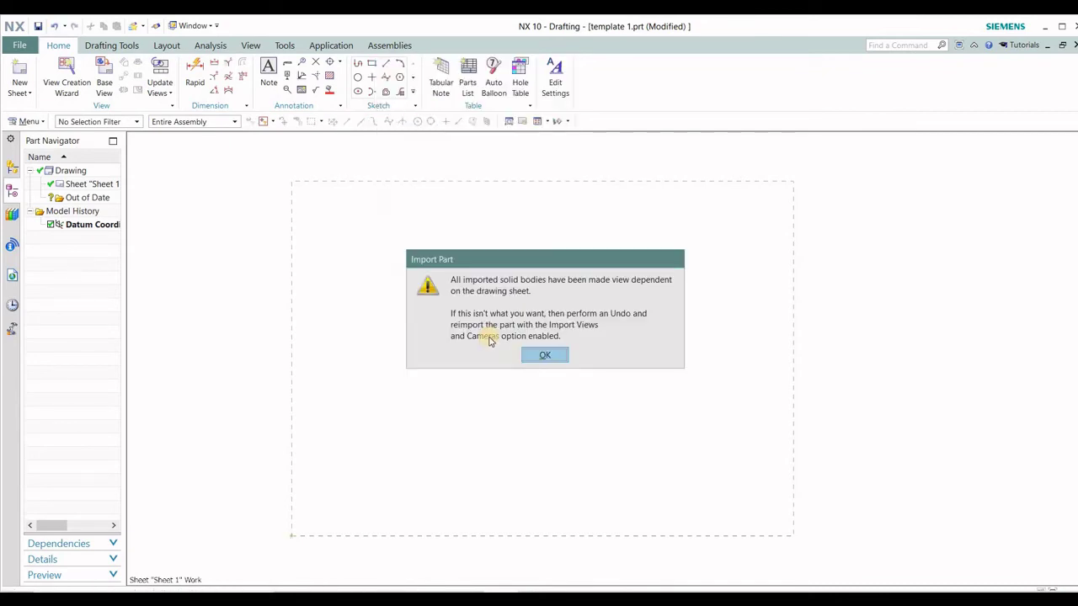
left_click(535, 358)
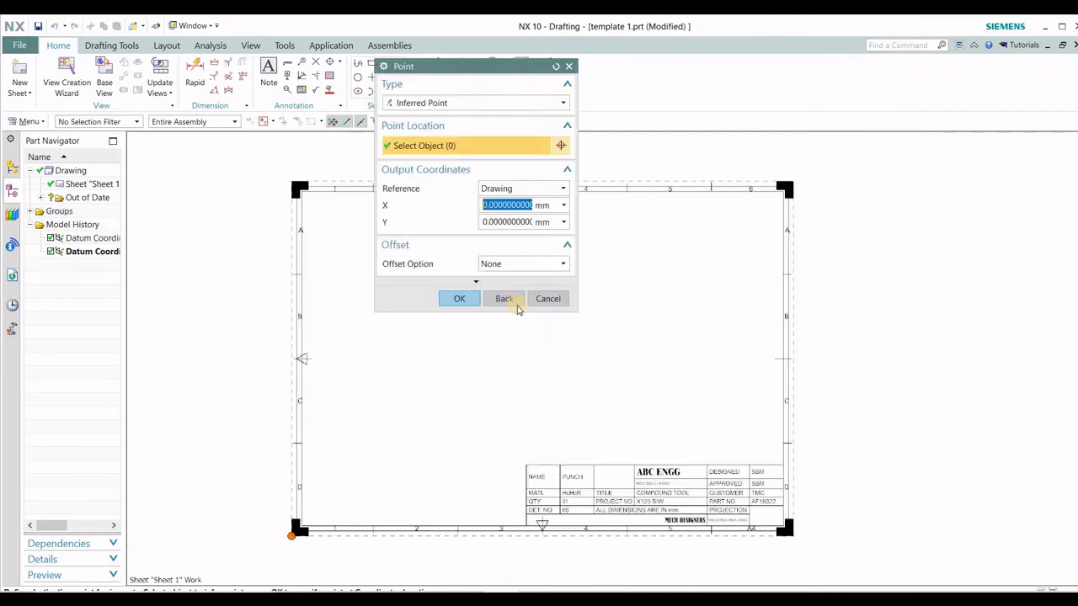
left_click(459, 299)
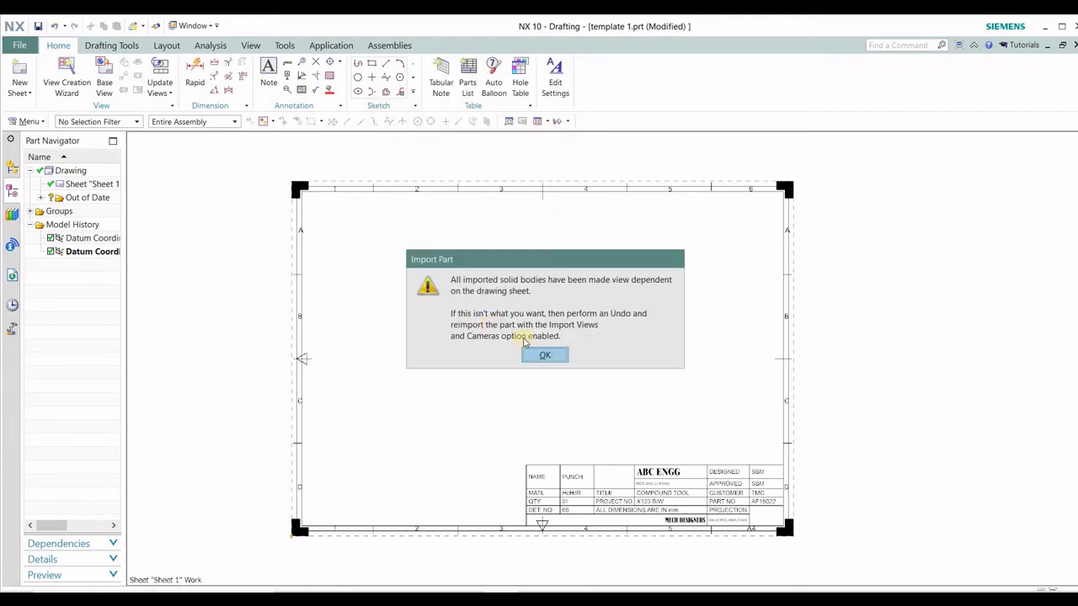
left_click(544, 355)
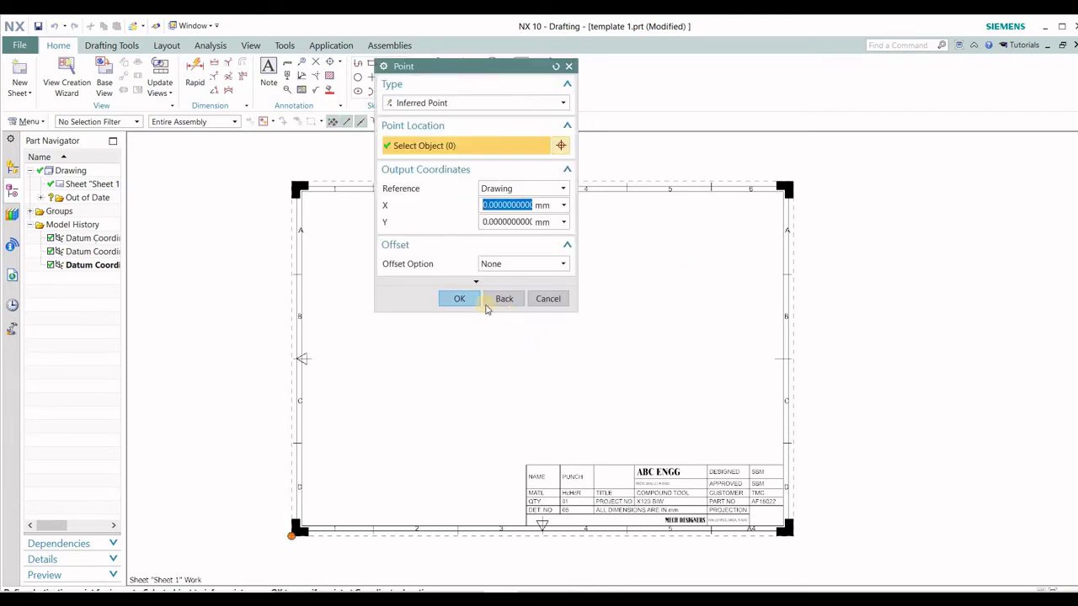
Finish placing the imported border and zoom in on the ABC ENGG title block
left_click(547, 298)
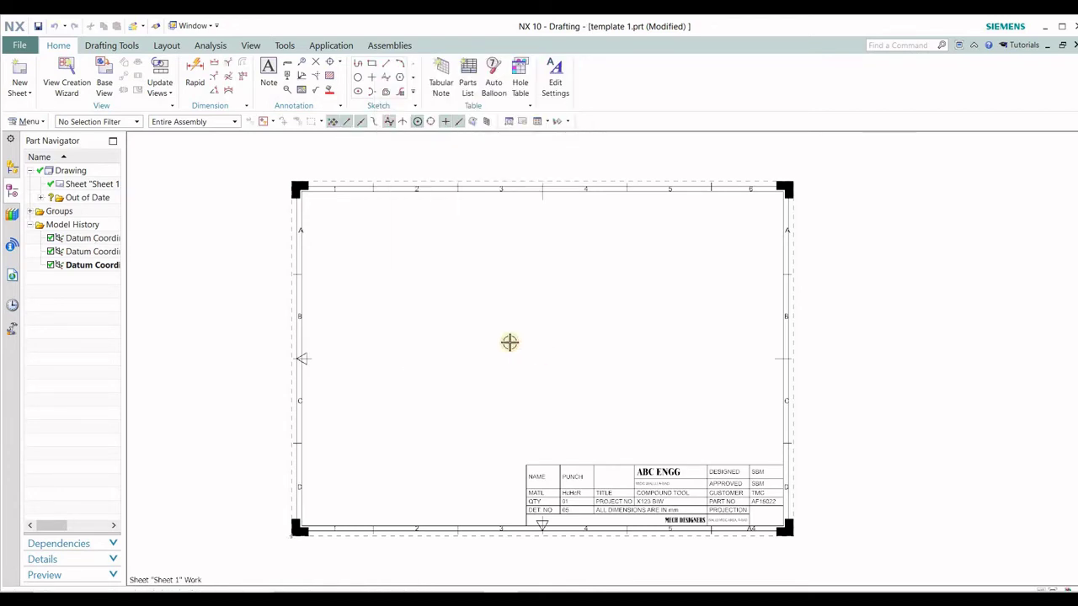
scroll(476, 363, "down", 1)
scroll(640, 478, "up", 1)
scroll(634, 476, "up", 1)
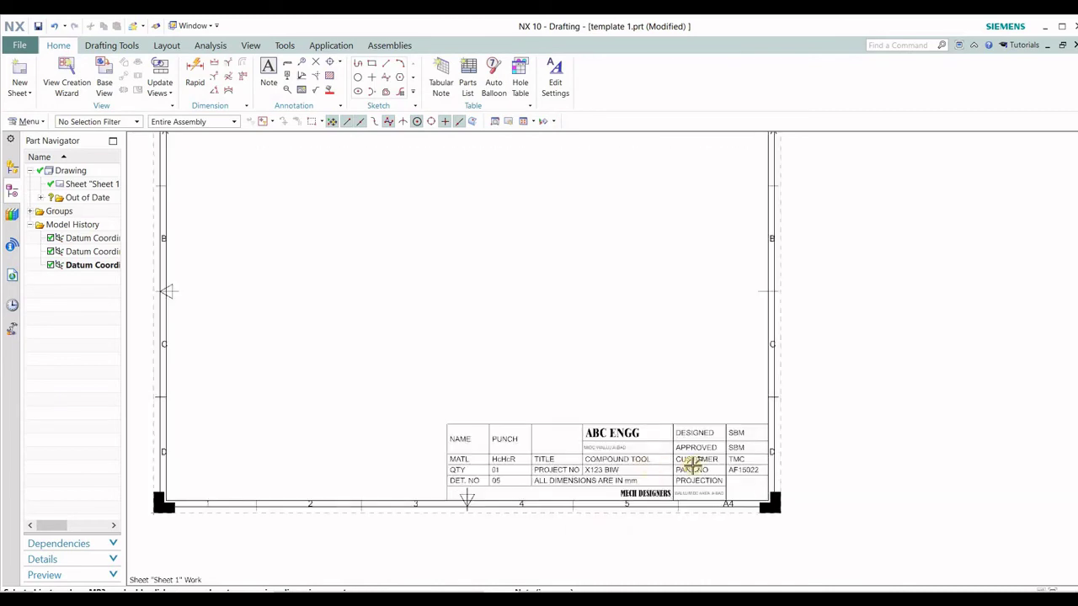
scroll(623, 472, "up", 1)
scroll(553, 433, "down", 1)
scroll(549, 441, "down", 1)
scroll(549, 441, "up", 3)
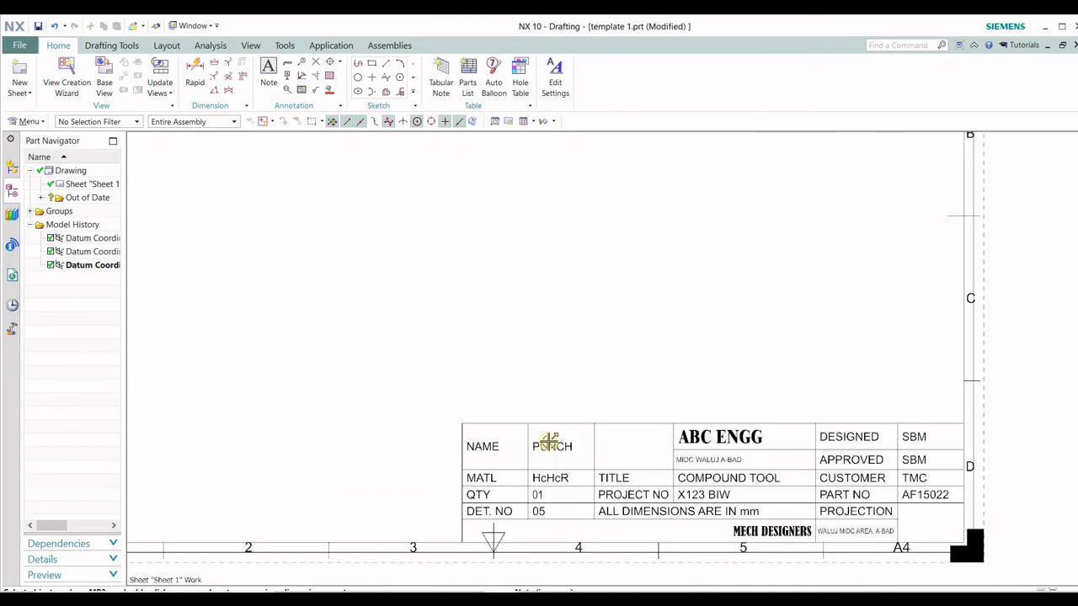
scroll(552, 442, "down", 1)
scroll(554, 440, "down", 2)
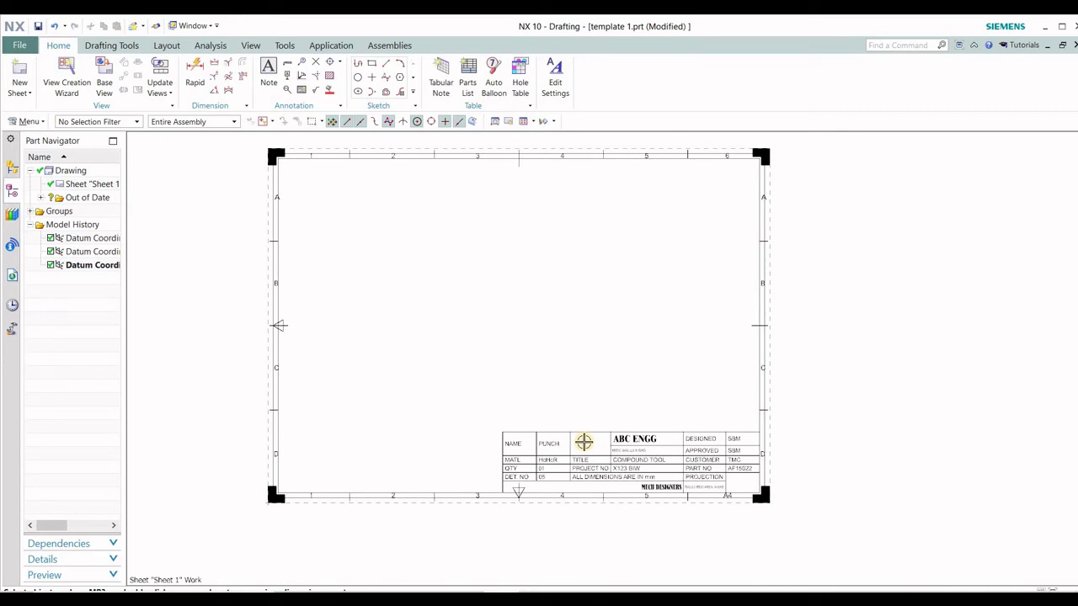
scroll(542, 466, "up", 3)
scroll(533, 462, "down", 2)
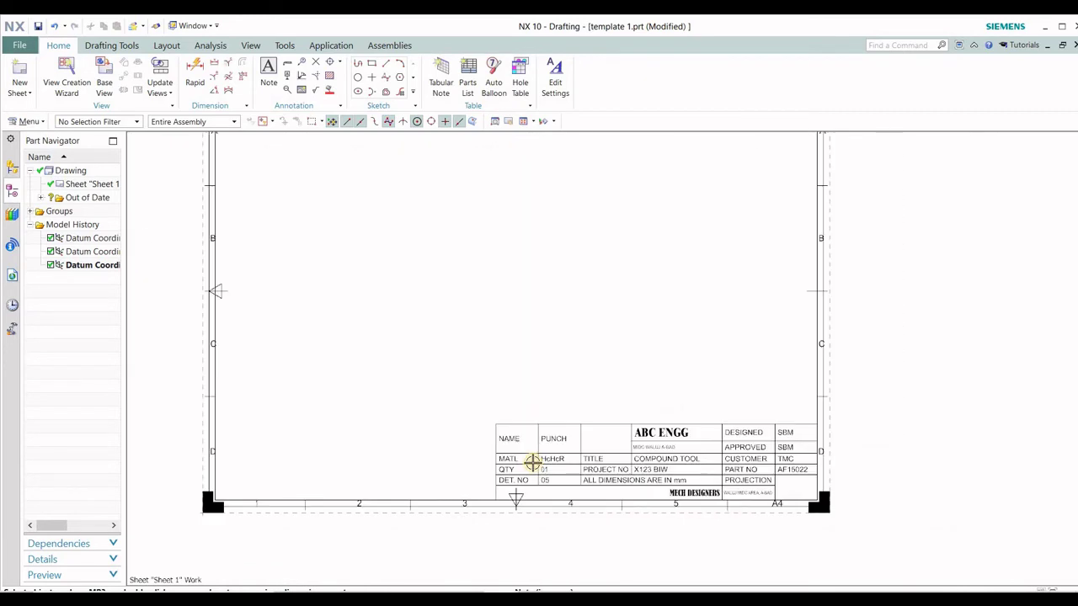
scroll(683, 494, "down", 1)
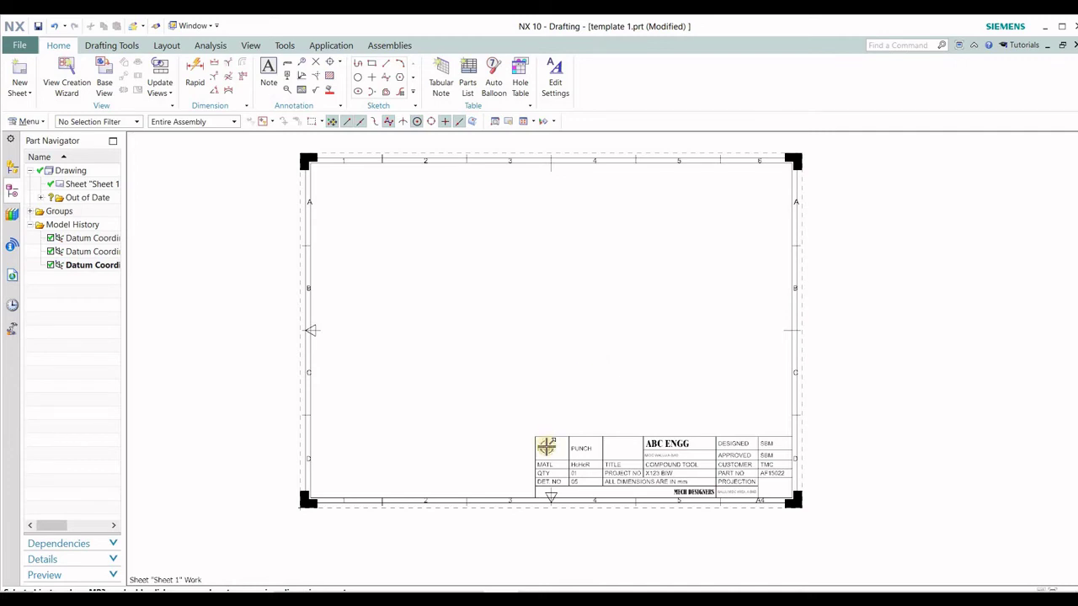
scroll(546, 445, "up", 2)
scroll(556, 446, "up", 1)
scroll(558, 448, "down", 1)
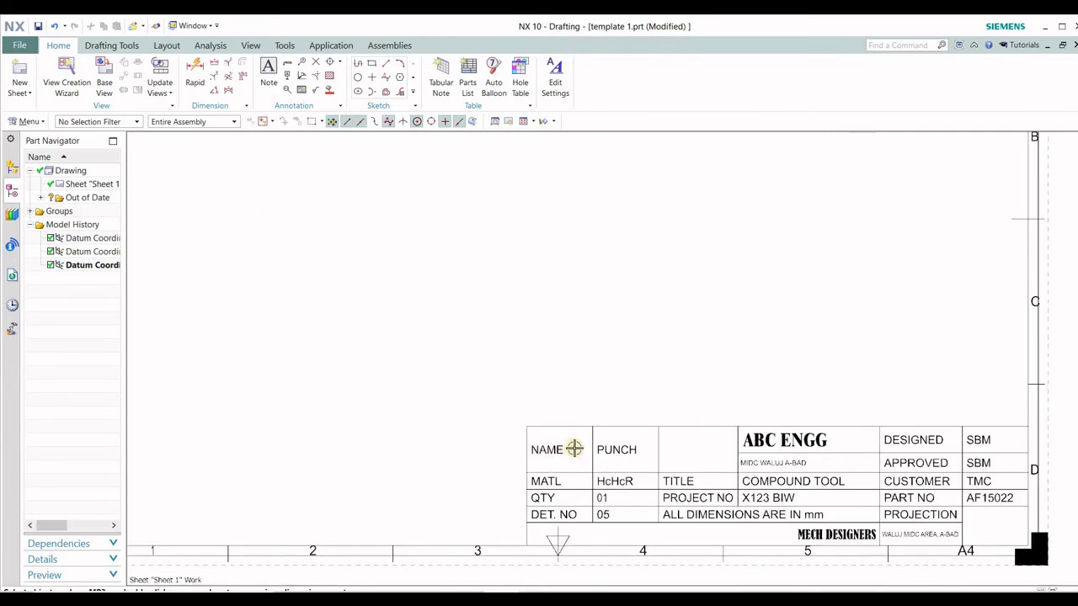
scroll(560, 429, "up", 2)
scroll(548, 409, "down", 3)
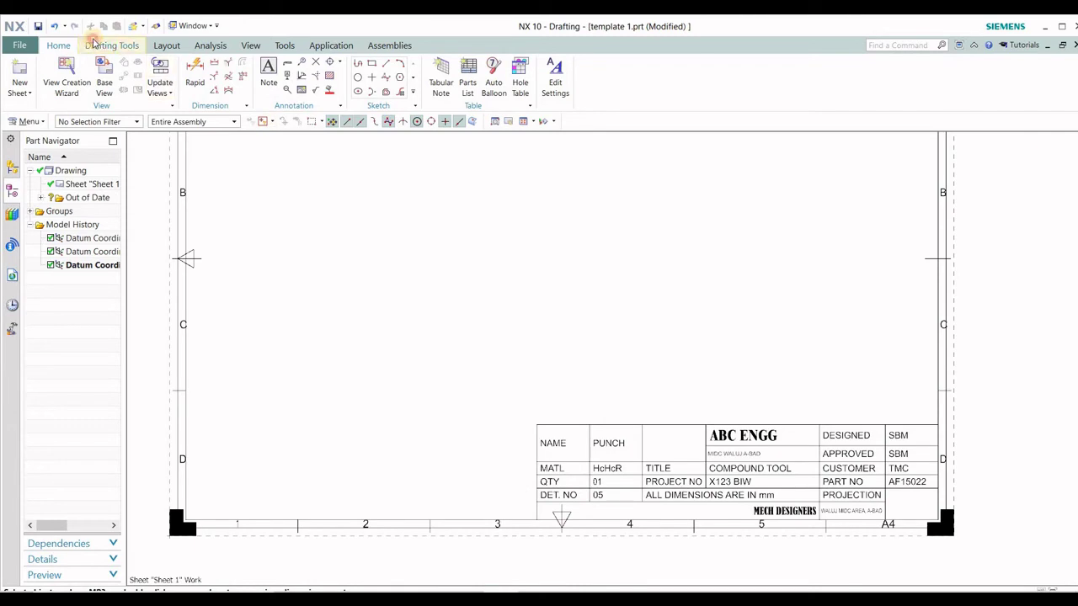
Select the PUNCH text in the NAME field from the Drafting Tools tab
left_click(111, 45)
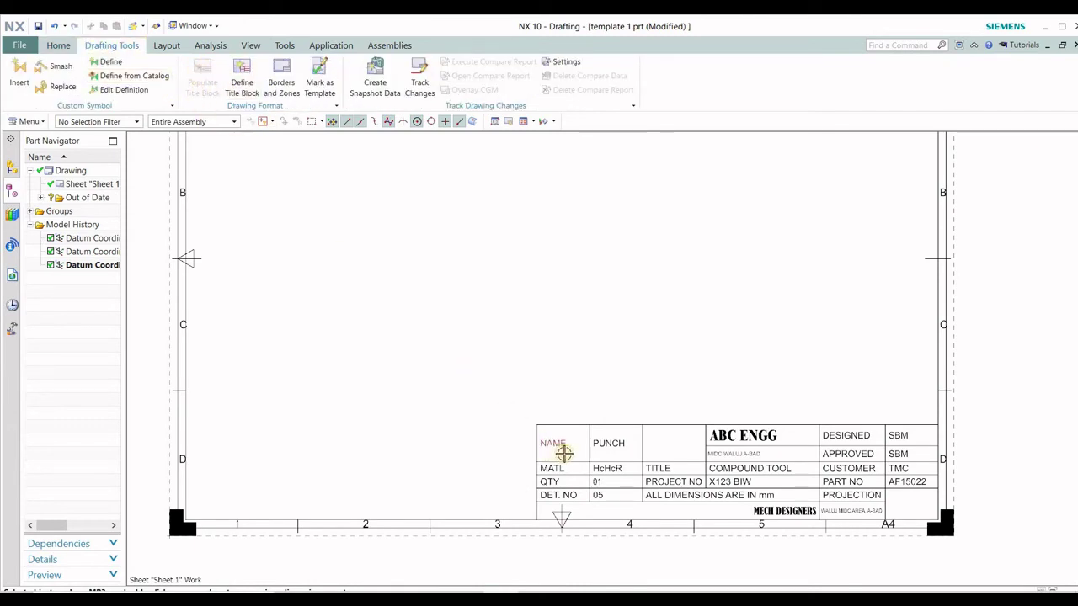
scroll(552, 445, "up", 2)
left_click(651, 439)
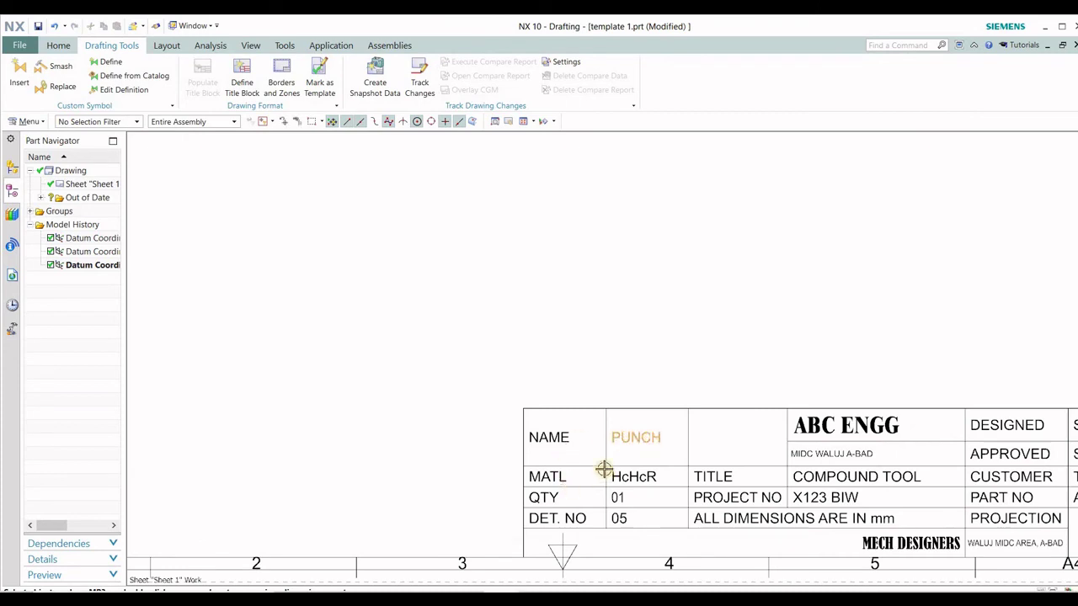
Edit the PUNCH note so the NAME field reads 'die block'
double_click(646, 438)
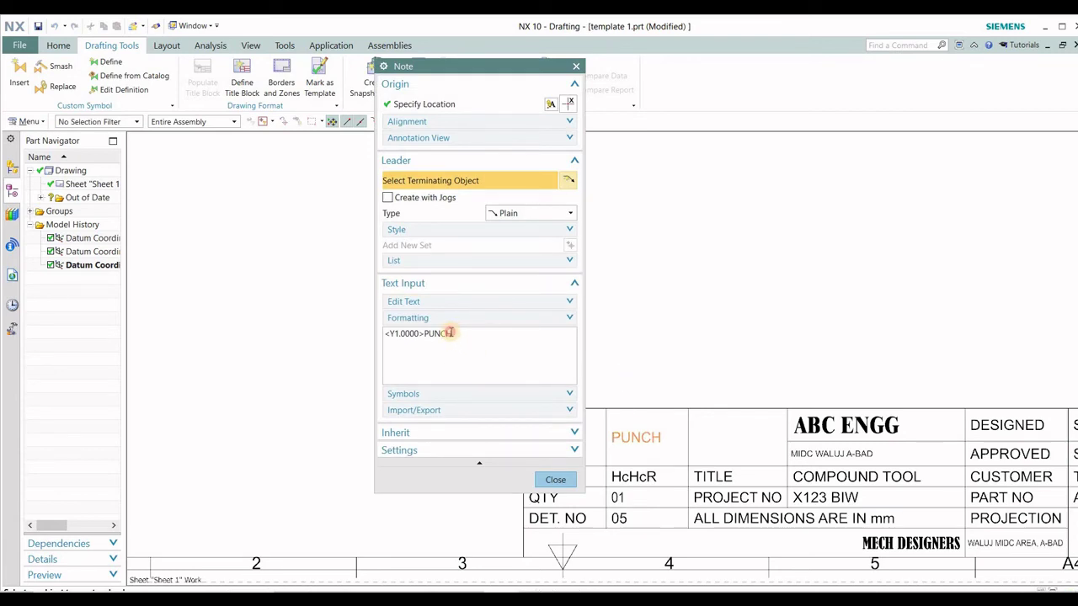
left_click_drag(452, 333, 424, 333)
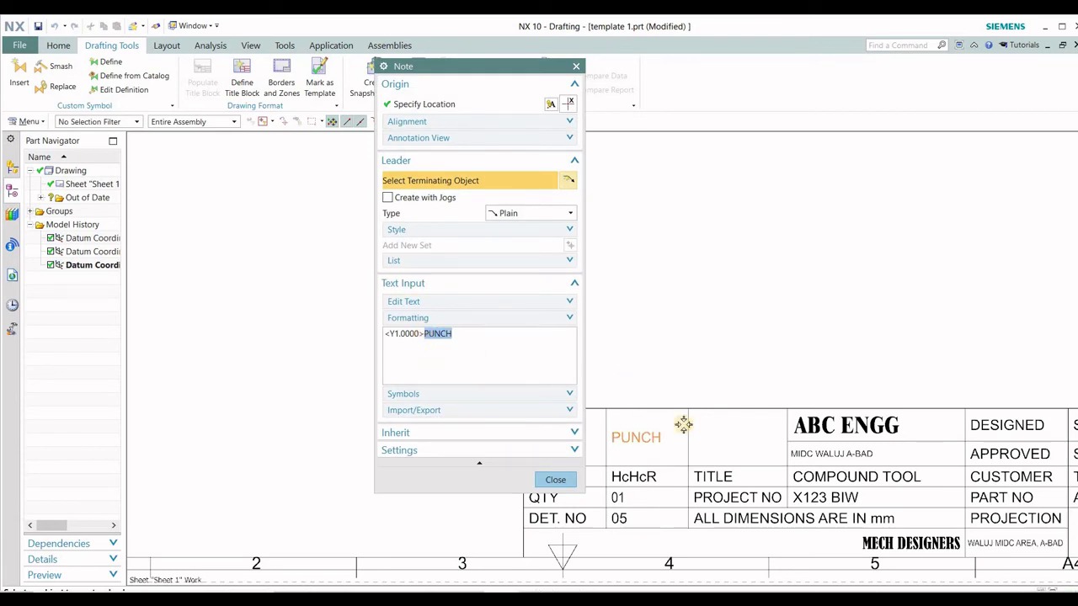
type("die b")
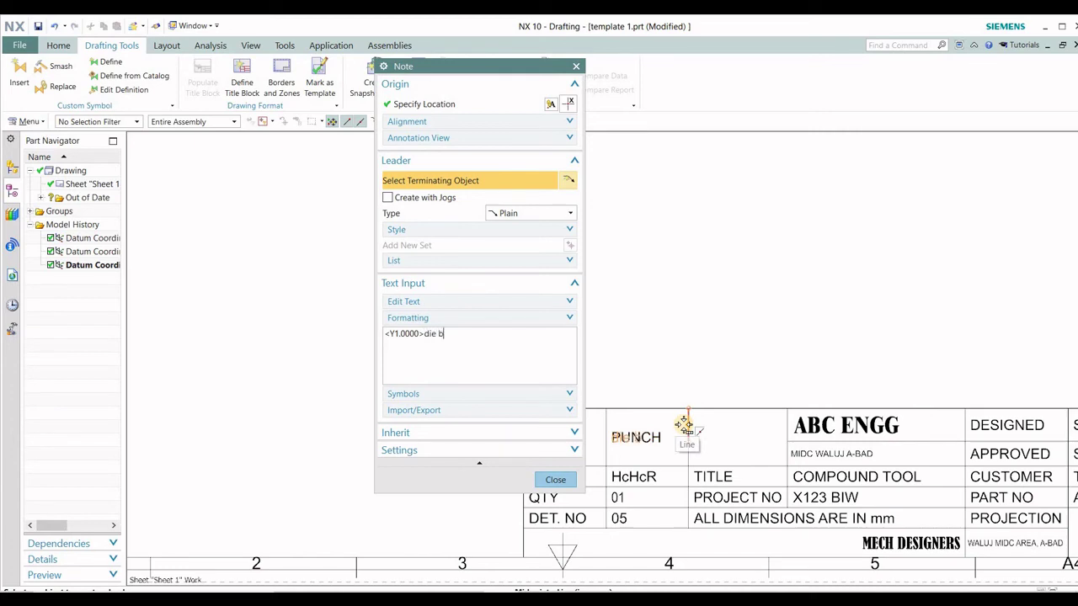
type("ck")
left_click(549, 479)
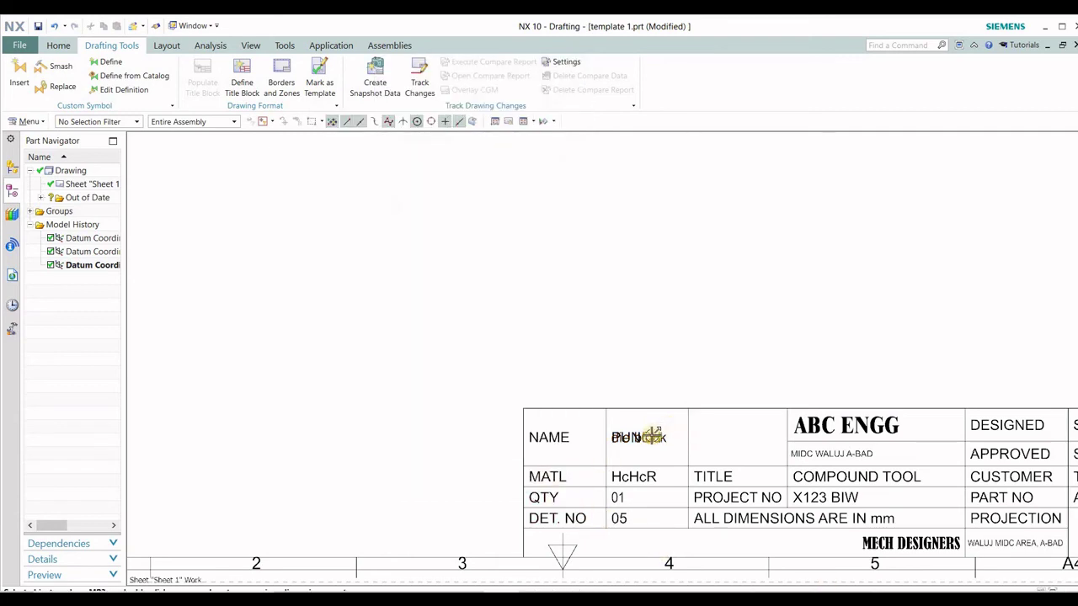
Delete the leftover PUNCH note from the title block
scroll(662, 434, "up", 5)
left_click(656, 435)
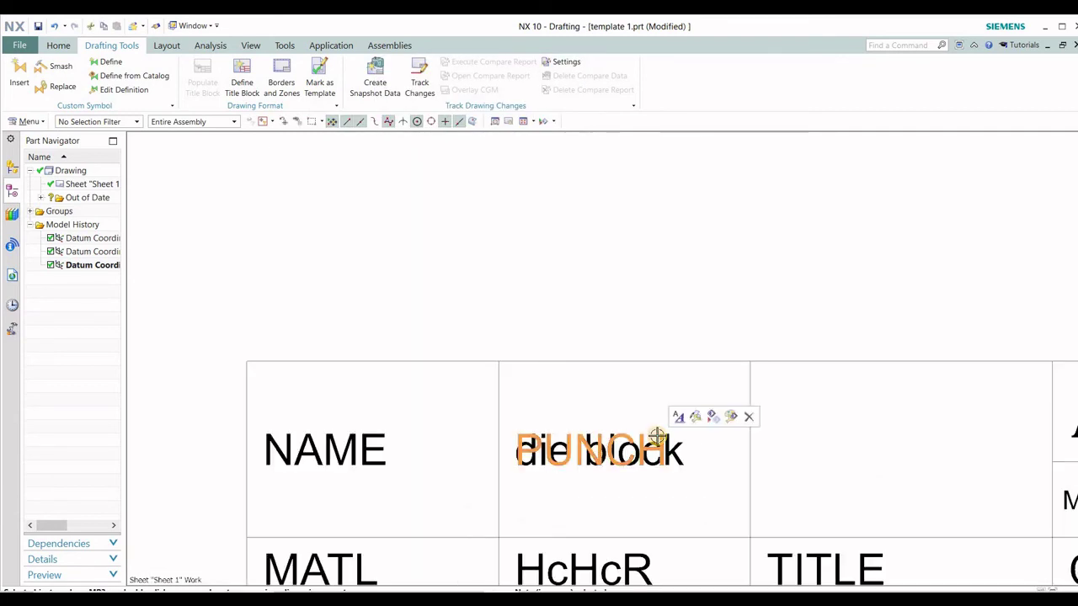
key("Delete")
scroll(556, 329, "down", 2)
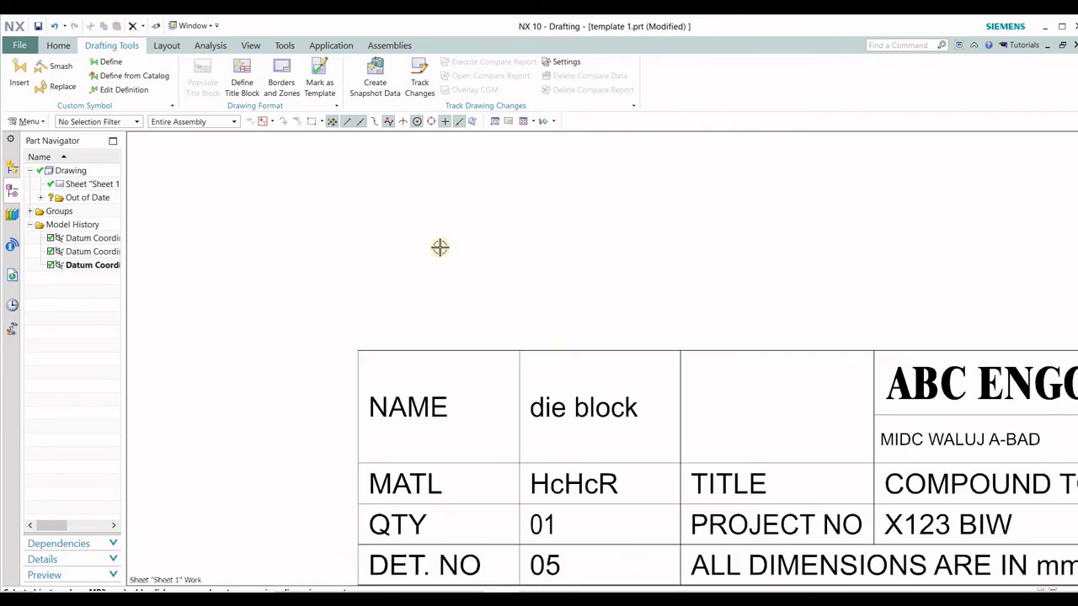
scroll(438, 249, "down", 2)
scroll(557, 373, "down", 2)
scroll(541, 413, "up", 1)
scroll(527, 421, "up", 1)
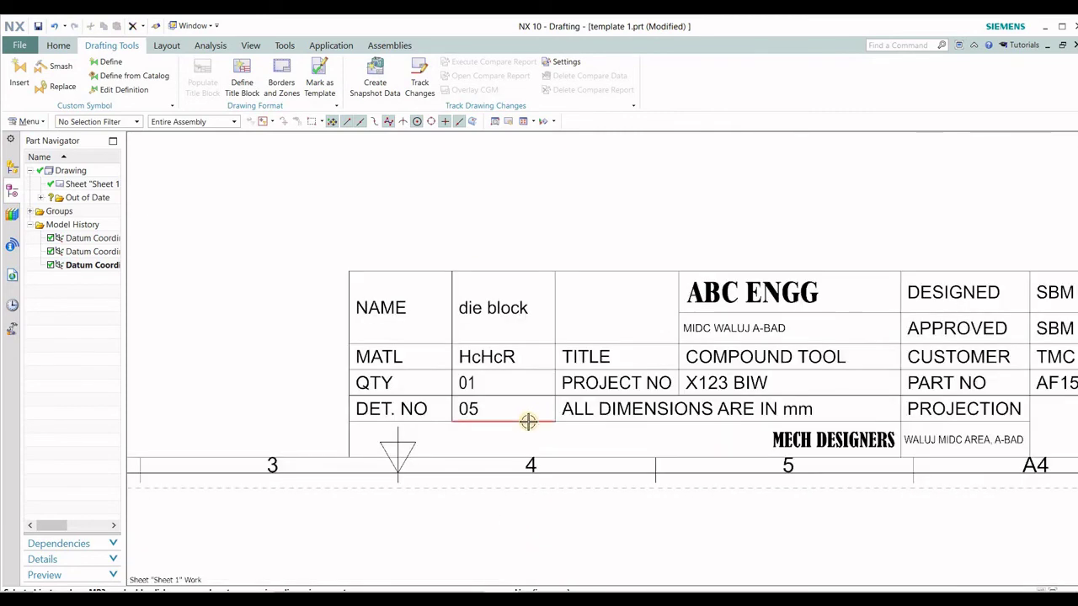
scroll(525, 421, "down", 3)
scroll(481, 299, "down", 2)
scroll(530, 434, "up", 1)
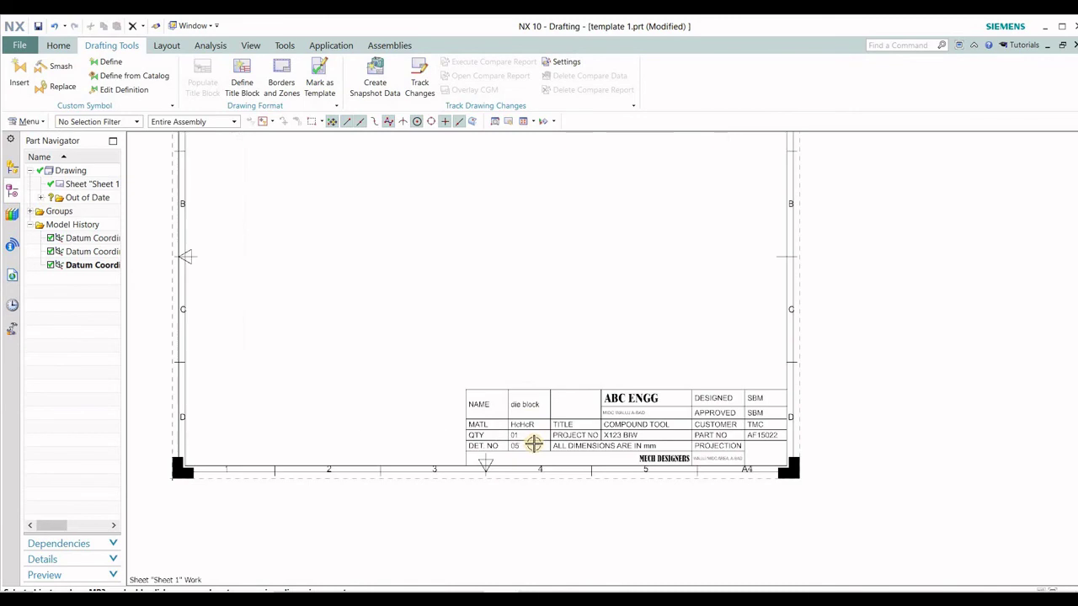
scroll(539, 454, "down", 1)
scroll(503, 344, "down", 1)
scroll(511, 337, "up", 1)
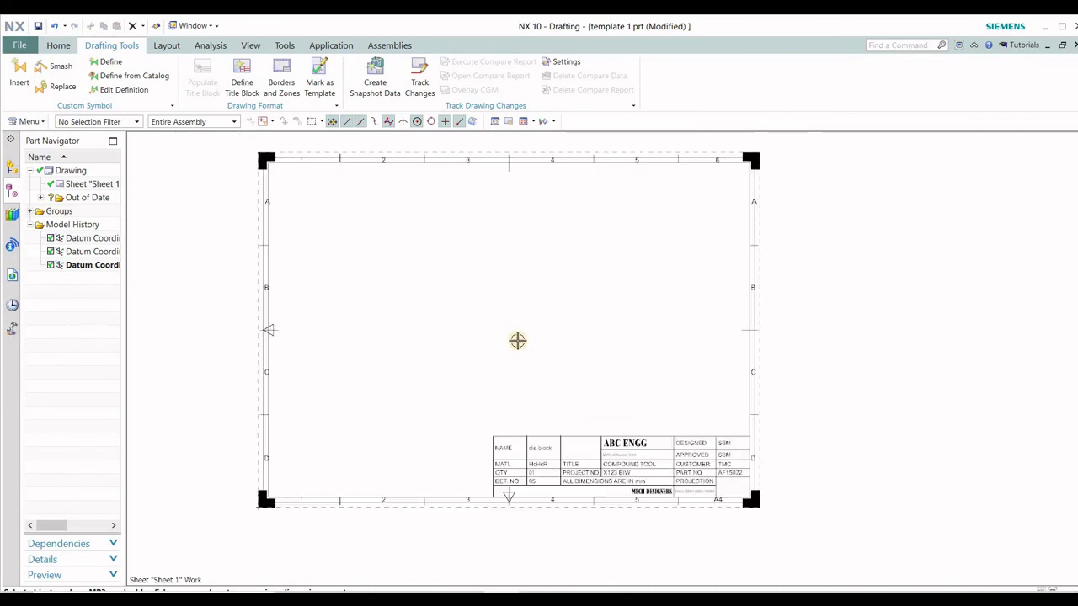
middle_click_drag(545, 365, 537, 356, "shift")
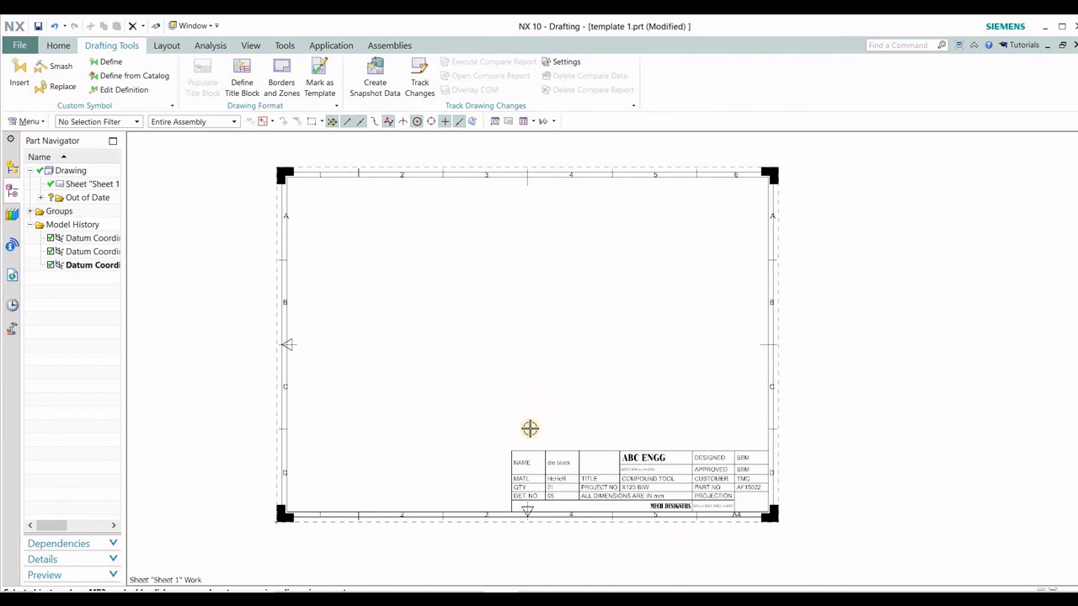
middle_click_drag(530, 428, 565, 417)
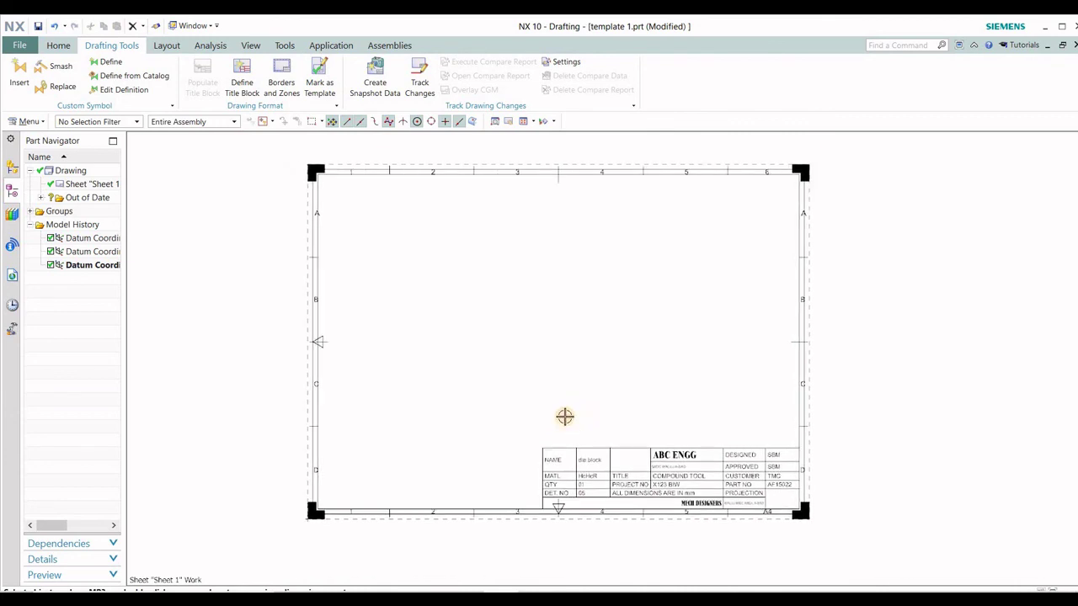